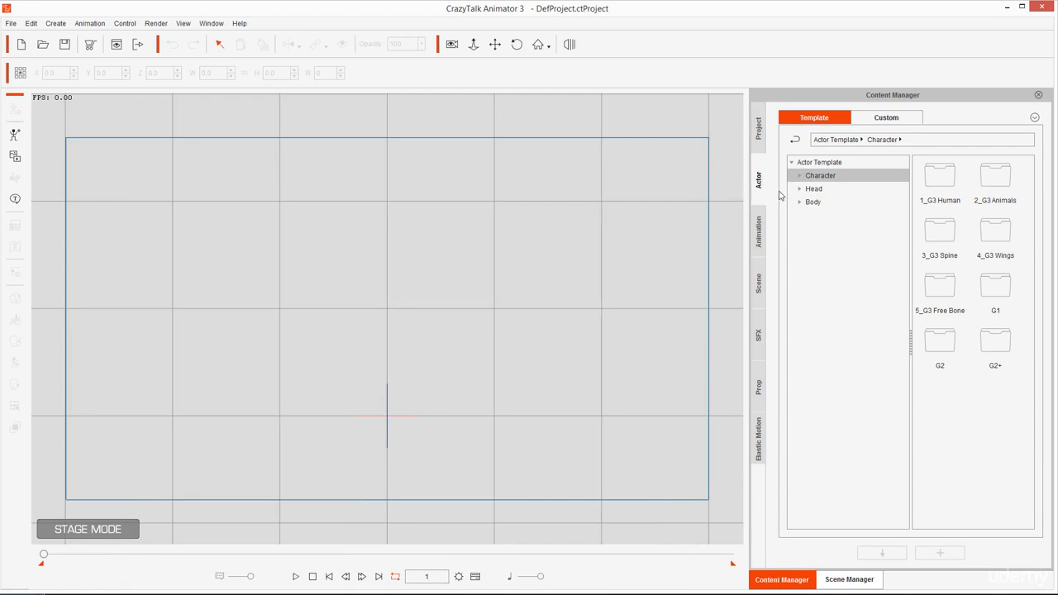
Add the Vogue Male_S character from the 1_G3 Human actor templates to the stage.
{"action": "left_click", "coordinate": [819, 177]}
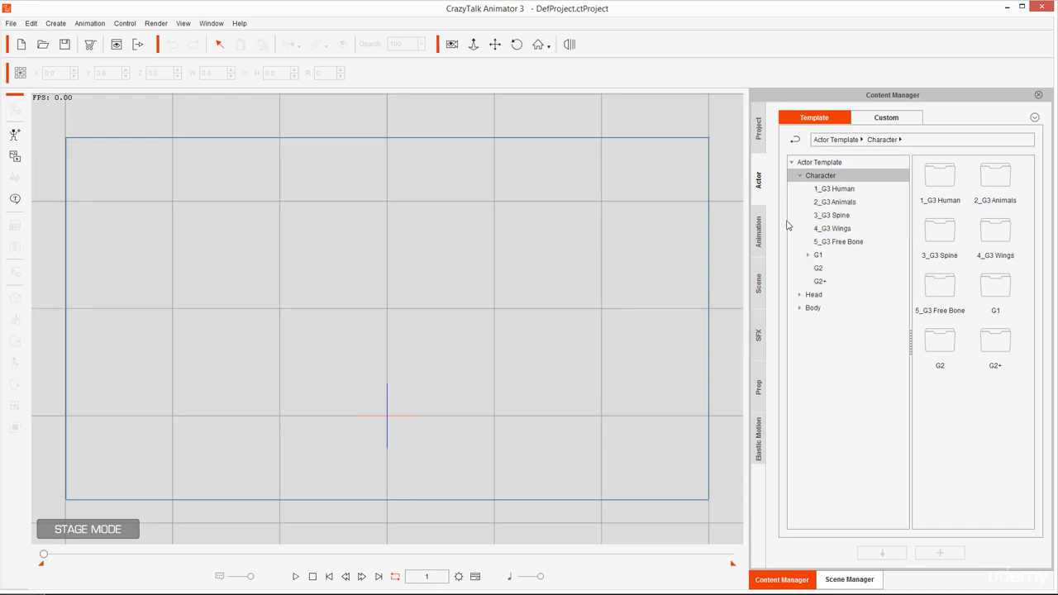
{"action": "left_click", "coordinate": [836, 190]}
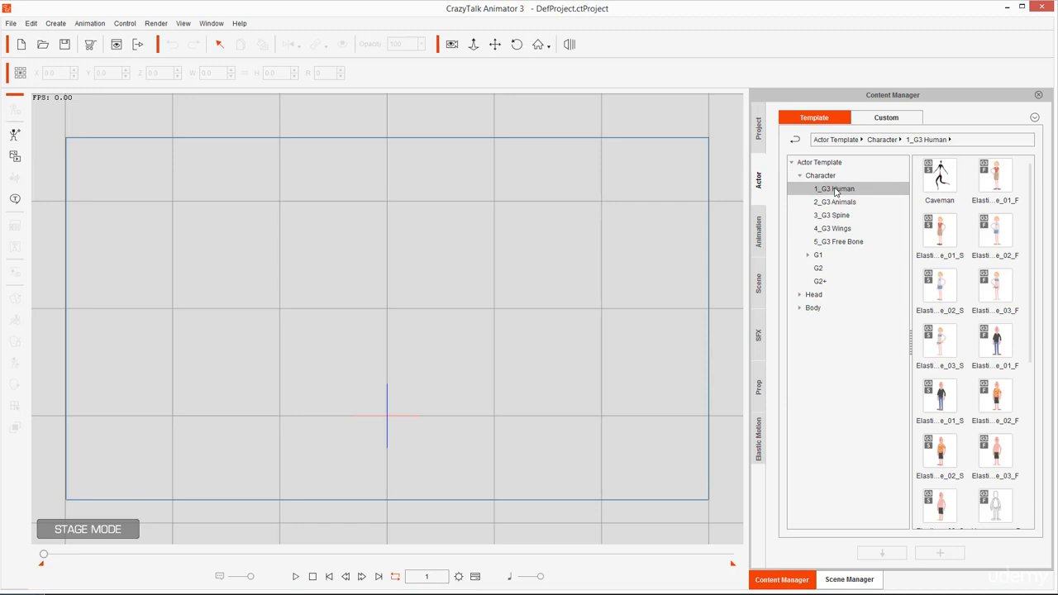
{"action": "left_click", "coordinate": [995, 395]}
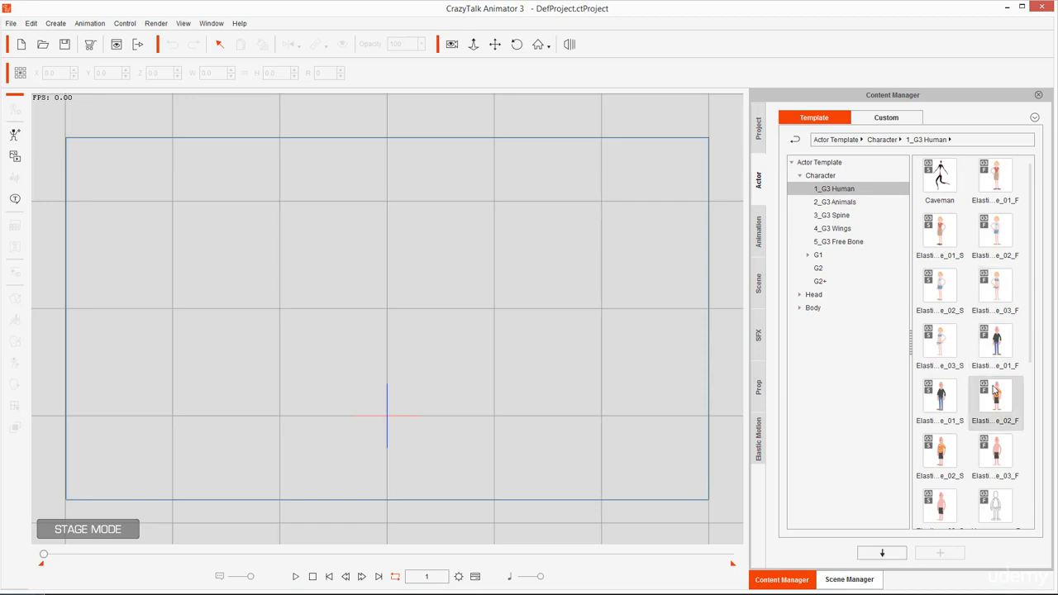
{"action": "scroll", "coordinate": [994, 392], "scroll_direction": "down", "scroll_amount": 5}
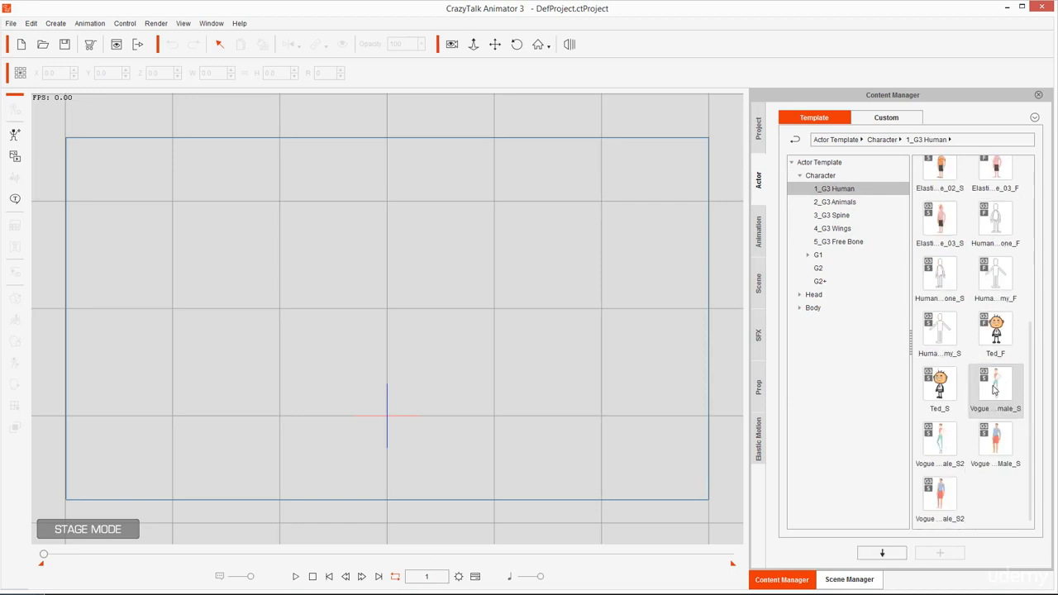
{"action": "double_click", "coordinate": [999, 448]}
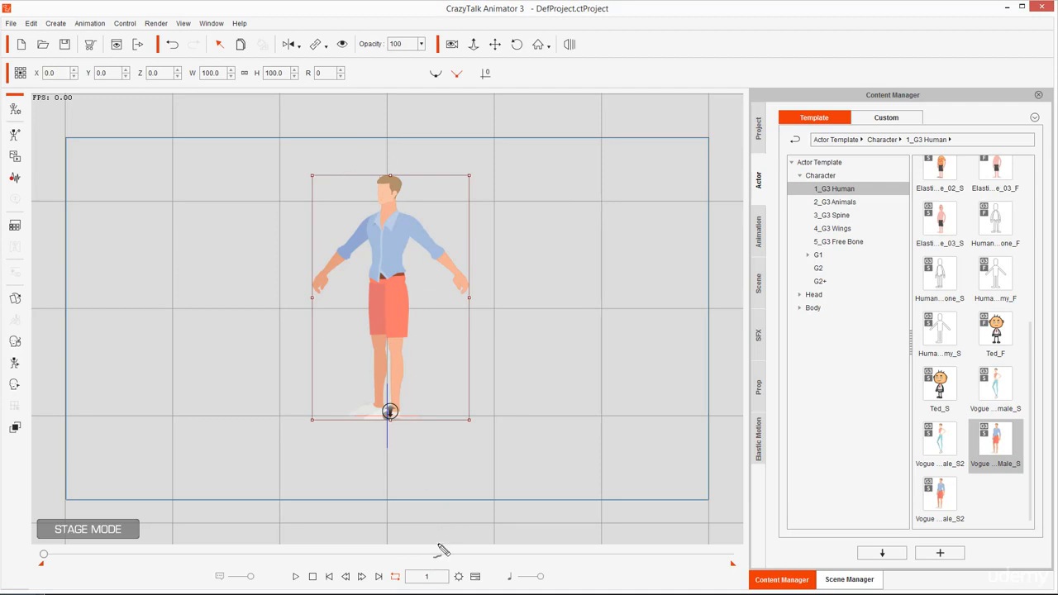
{"action": "mouse_move", "coordinate": [442, 550]}
{"action": "left_mouse_down"}
{"action": "mouse_move", "coordinate": [396, 576]}
{"action": "mouse_move", "coordinate": [416, 590]}
{"action": "mouse_move", "coordinate": [455, 585]}
{"action": "mouse_move", "coordinate": [419, 547]}
{"action": "left_mouse_up"}
{"action": "key", "text": "Escape"}
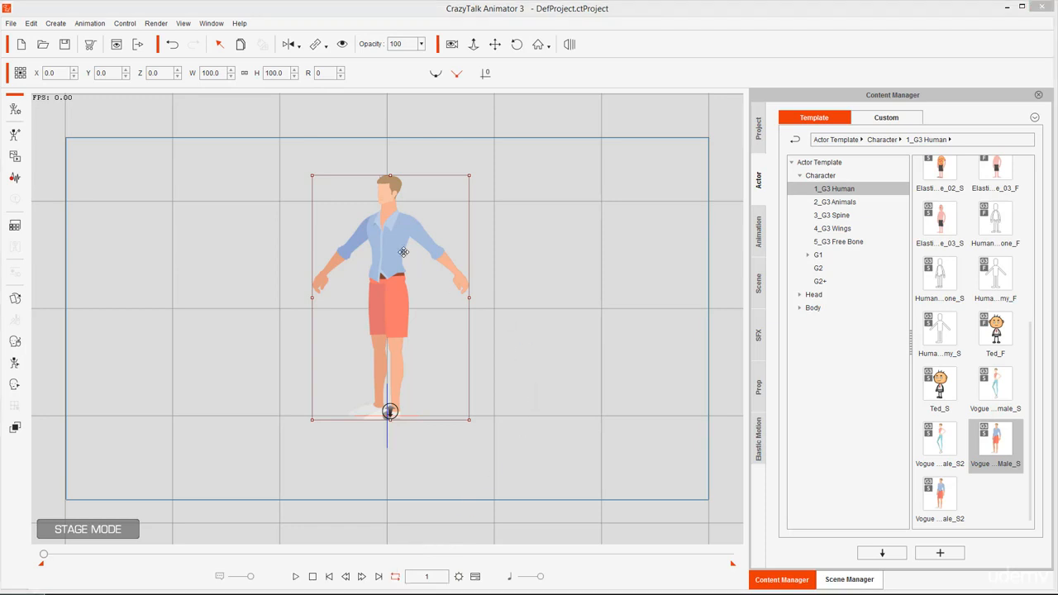
{"action": "left_click_drag", "start_coordinate": [809, 175], "coordinate": [815, 174]}
{"action": "key", "text": "Escape"}
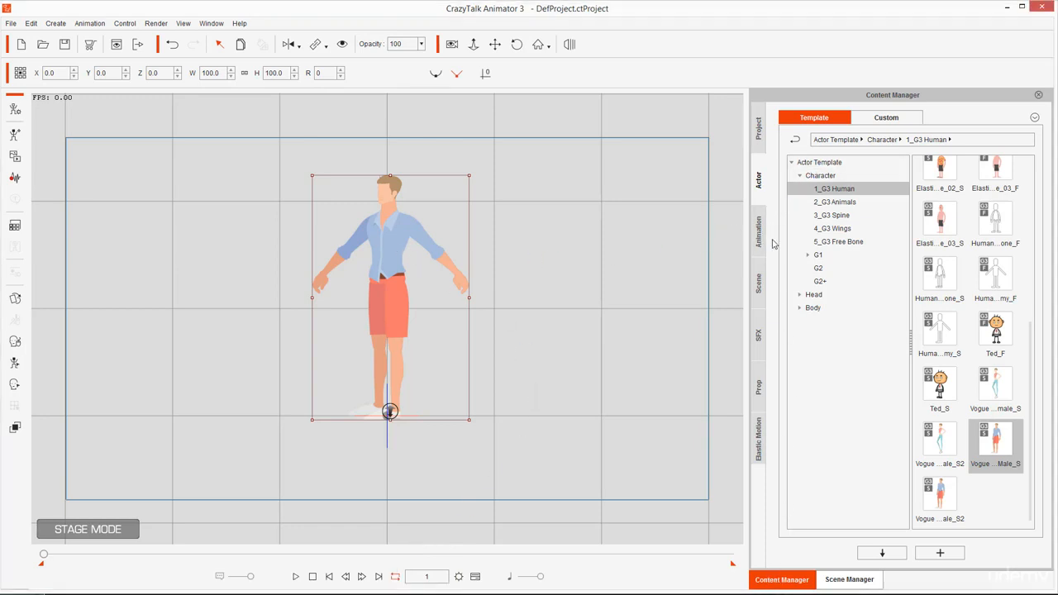
Apply the _Pose_Stand motion from the 1_G3 Human Vogue Figures_Male animation templates to the character.
{"action": "left_click", "coordinate": [758, 232]}
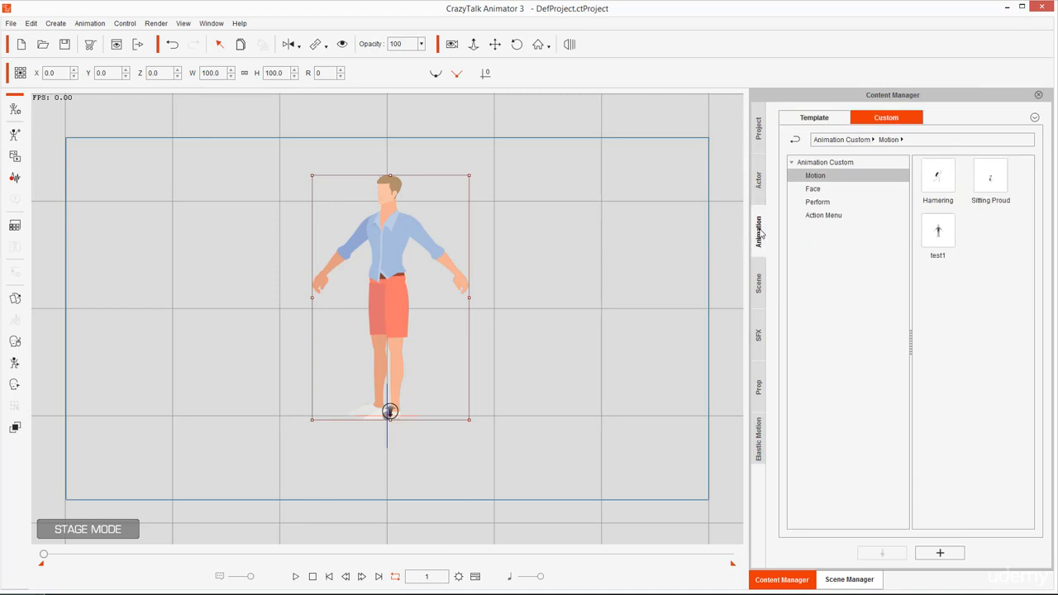
{"action": "left_click", "coordinate": [814, 122]}
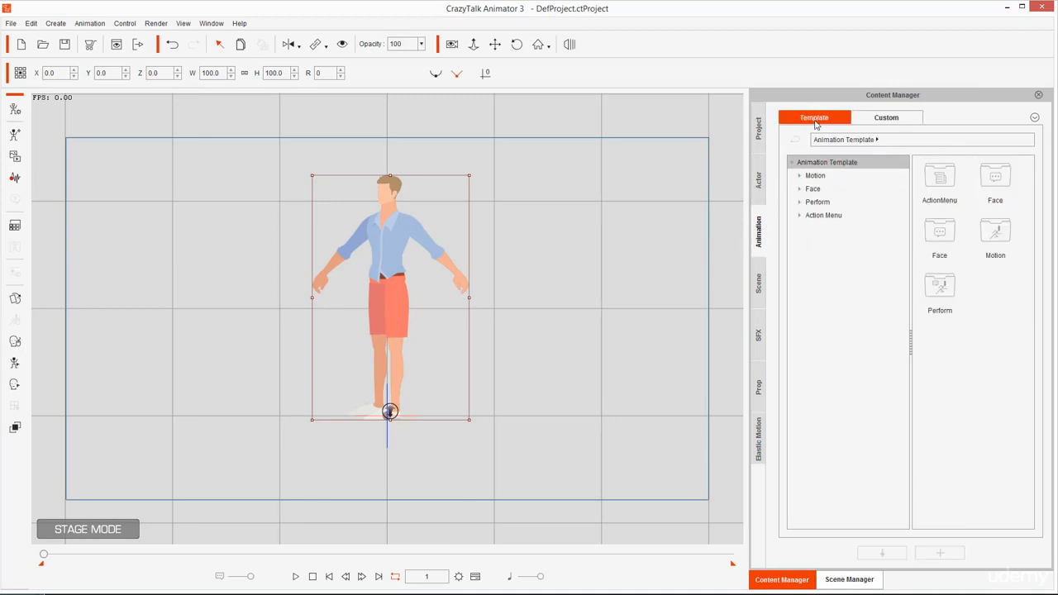
{"action": "left_click", "coordinate": [810, 177]}
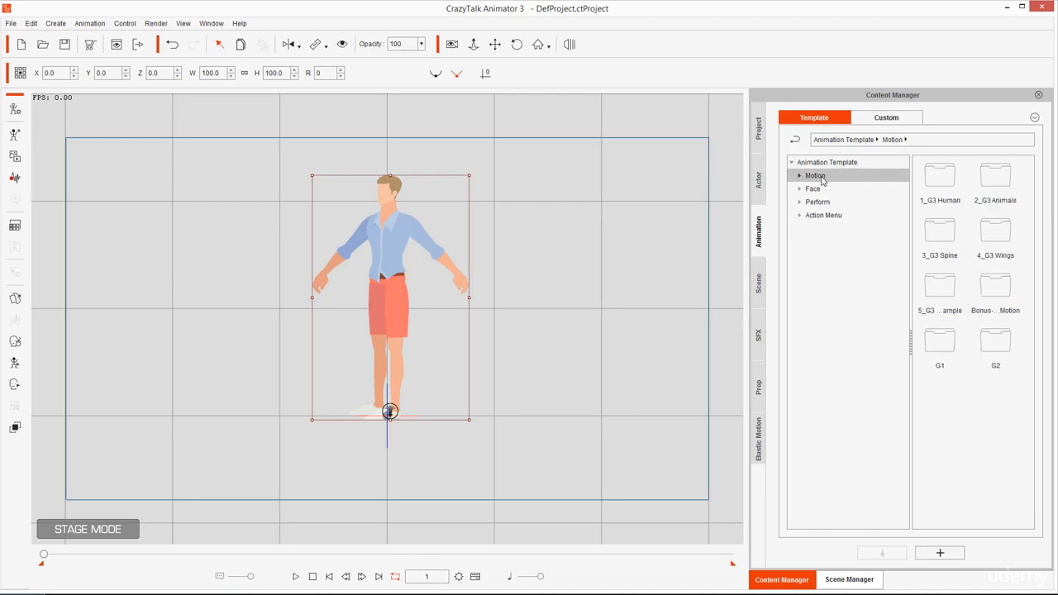
{"action": "double_click", "coordinate": [941, 174]}
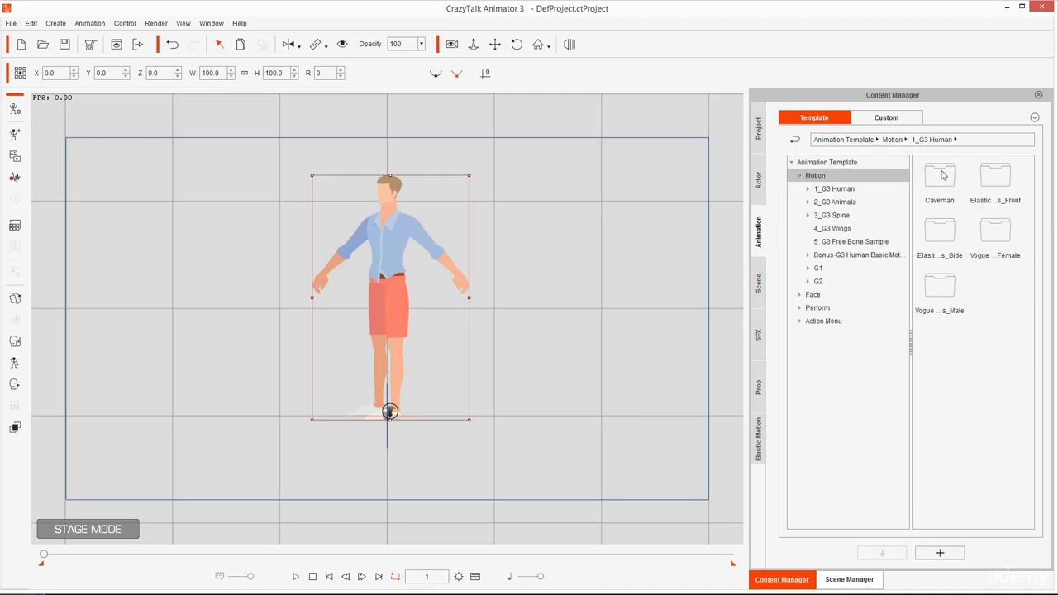
{"action": "double_click", "coordinate": [939, 299]}
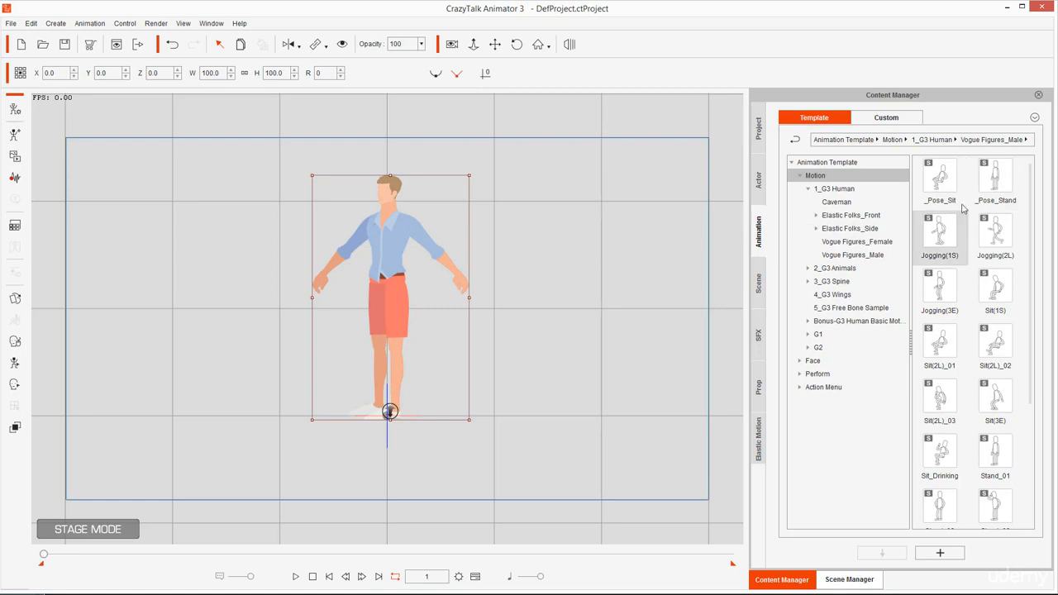
{"action": "double_click", "coordinate": [995, 187]}
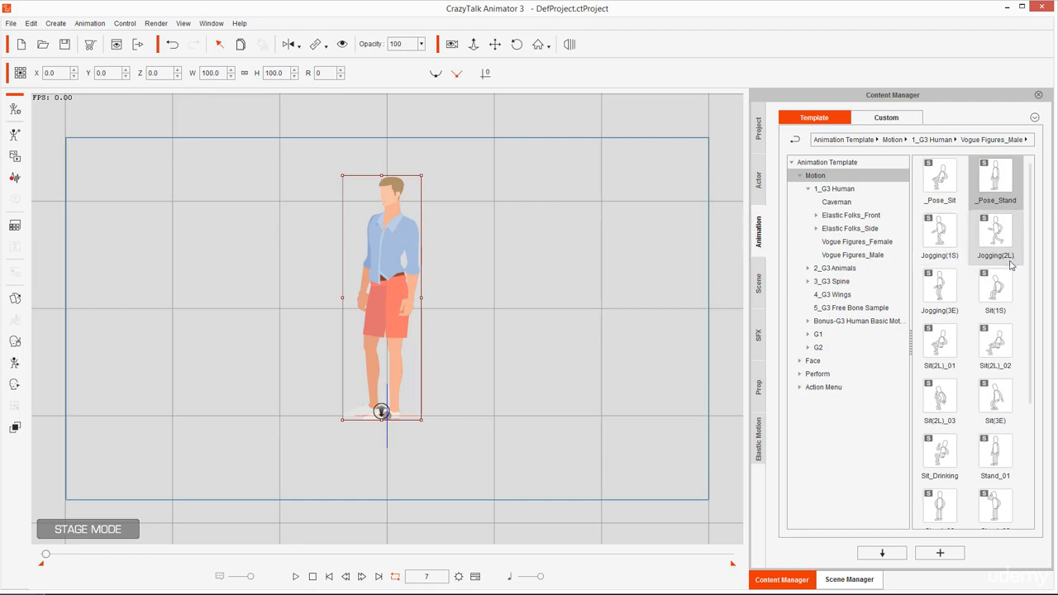
Append the Jogging(1S), Jogging(2L) and Jogging(3E) motions to the character in that order.
{"action": "left_click", "coordinate": [956, 312]}
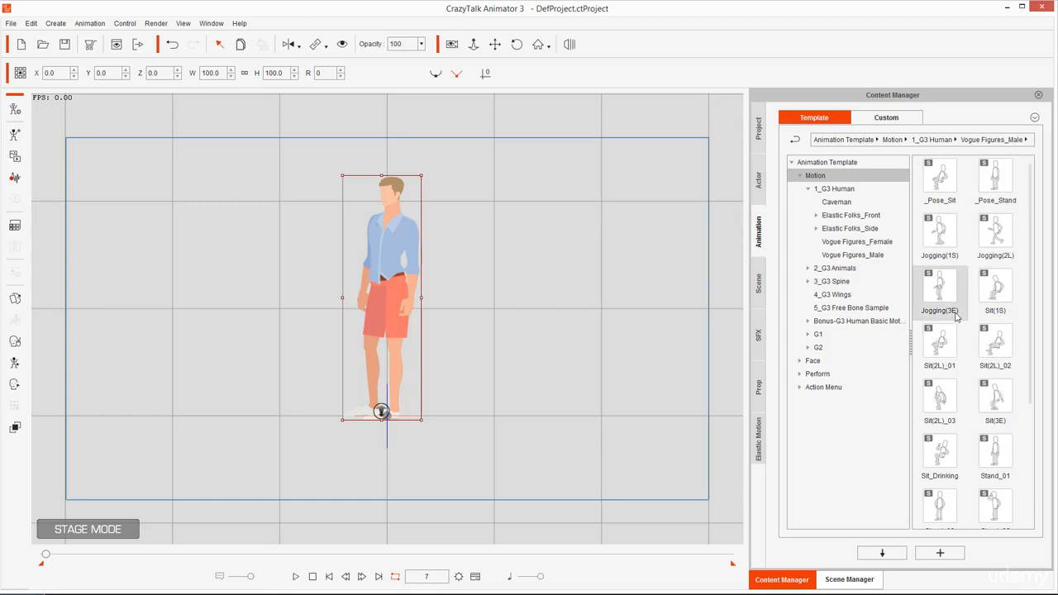
{"action": "double_click", "coordinate": [947, 243]}
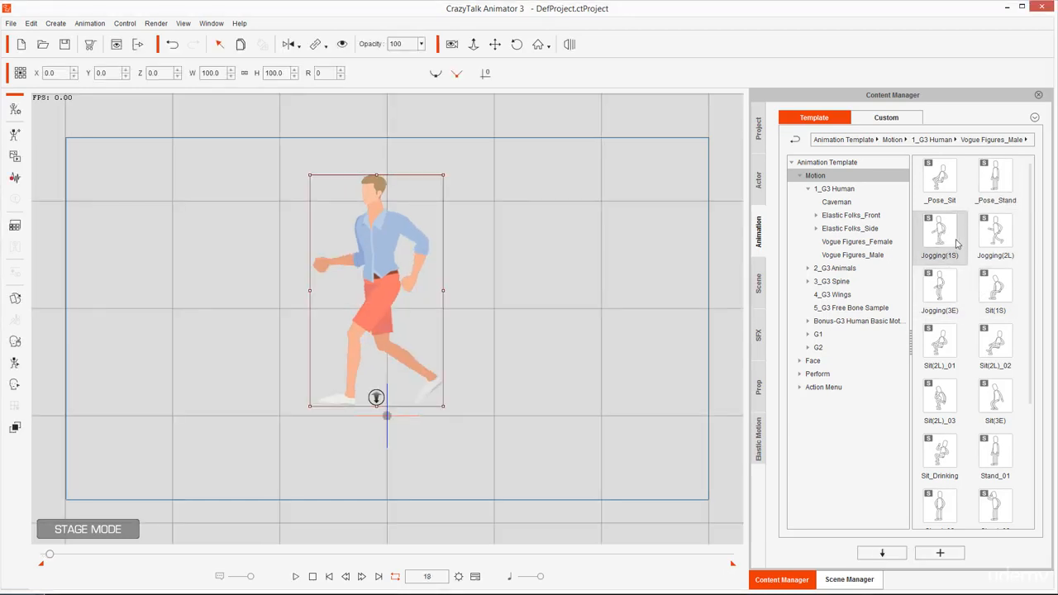
{"action": "double_click", "coordinate": [996, 258]}
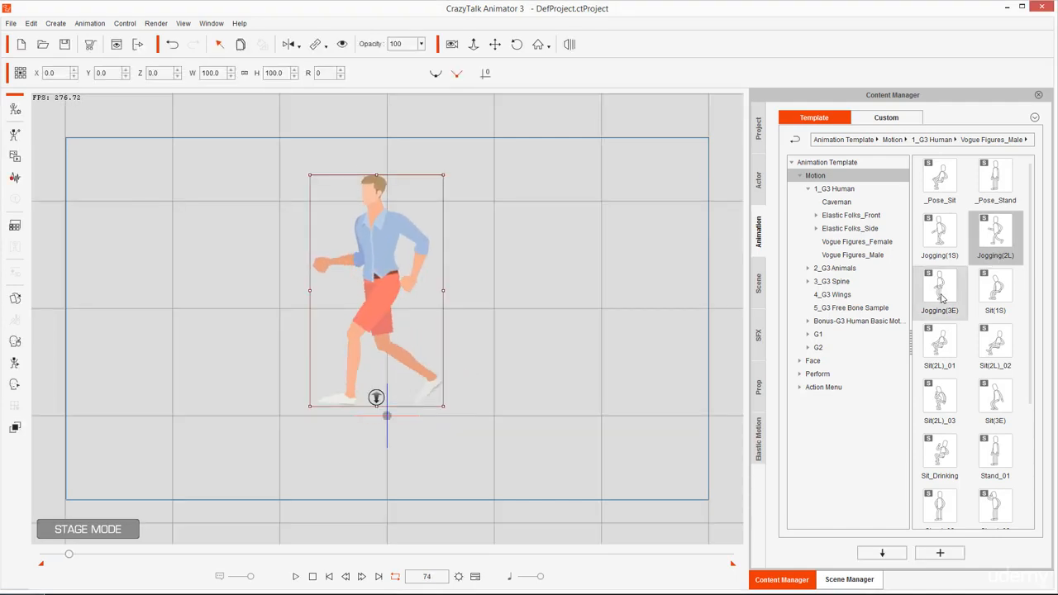
{"action": "double_click", "coordinate": [940, 298]}
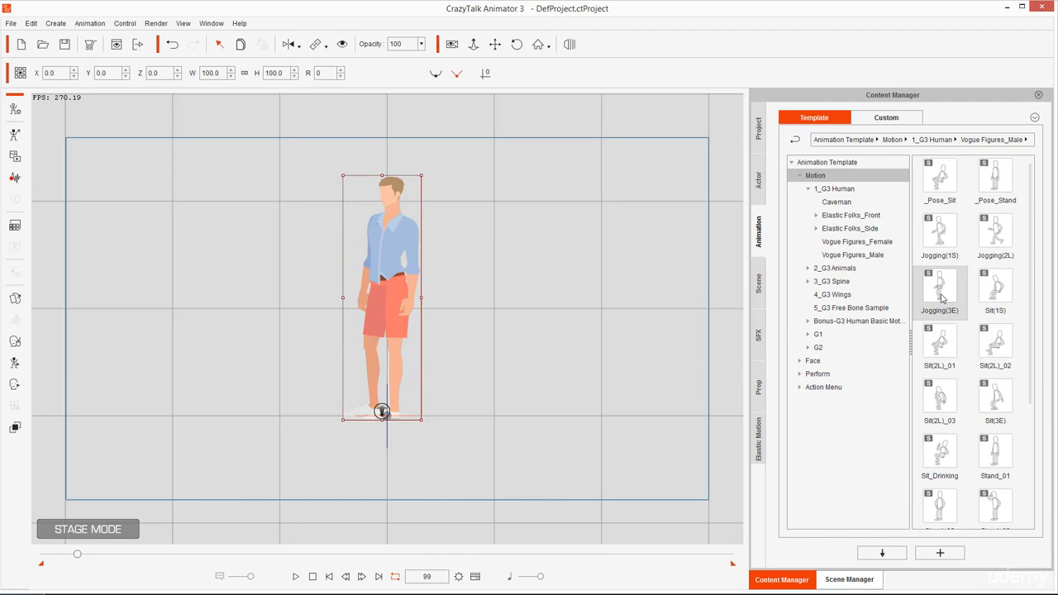
Append the Stand_03 motion from the Vogue Figures_Male templates after the jogging sequence.
{"action": "left_click", "coordinate": [1000, 395]}
{"action": "scroll", "coordinate": [1003, 388], "scroll_direction": "down", "scroll_amount": 3}
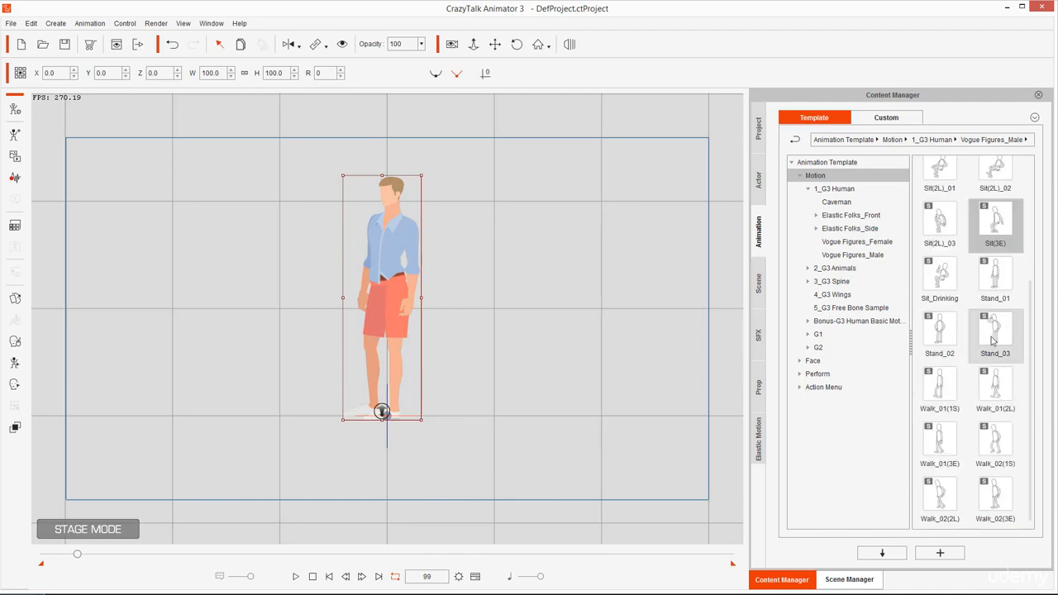
{"action": "double_click", "coordinate": [994, 335]}
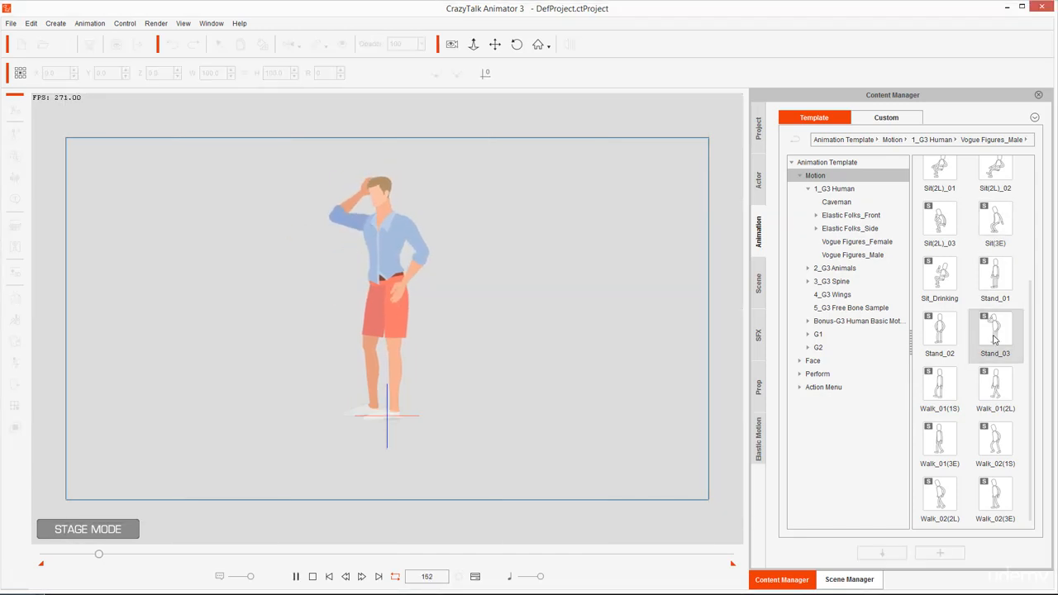
{"action": "key", "text": "space"}
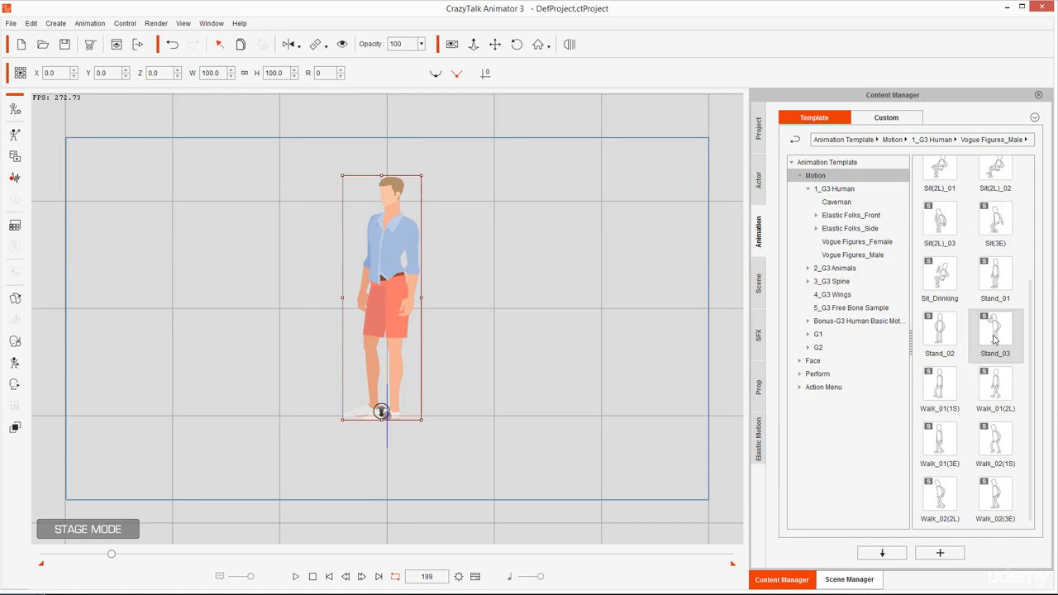
Append the Walk_02(1S), Walk_02(2L) and Walk_02(3E) motions to the character in that order.
{"action": "double_click", "coordinate": [998, 452]}
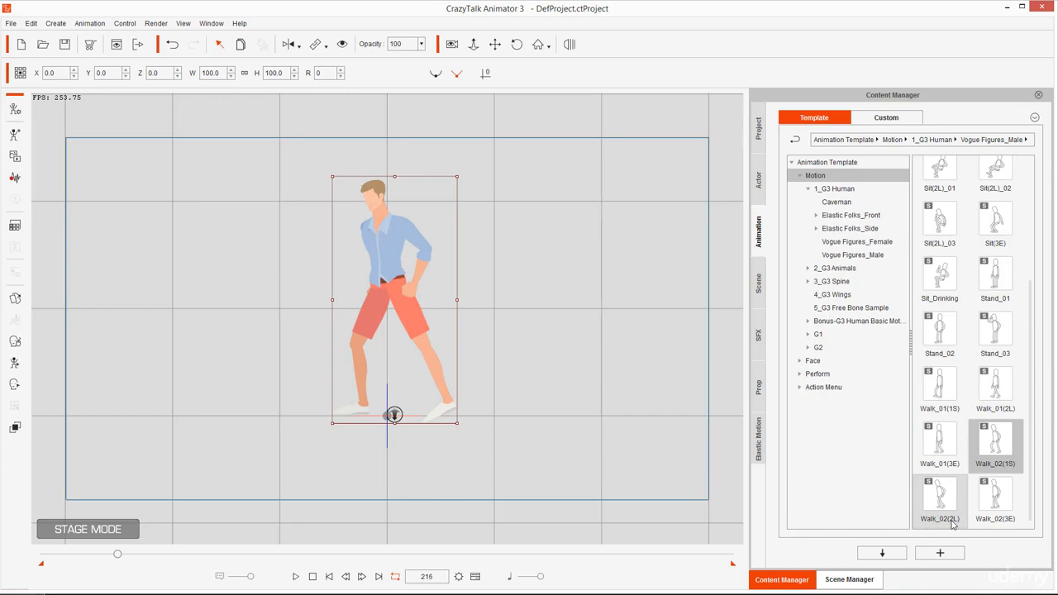
{"action": "double_click", "coordinate": [939, 504]}
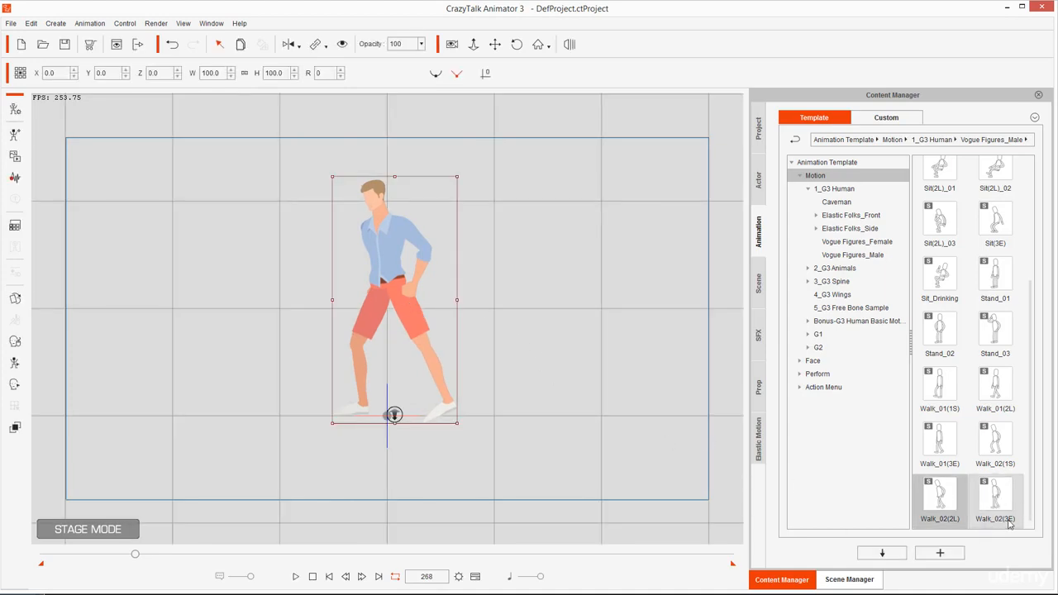
{"action": "double_click", "coordinate": [992, 502]}
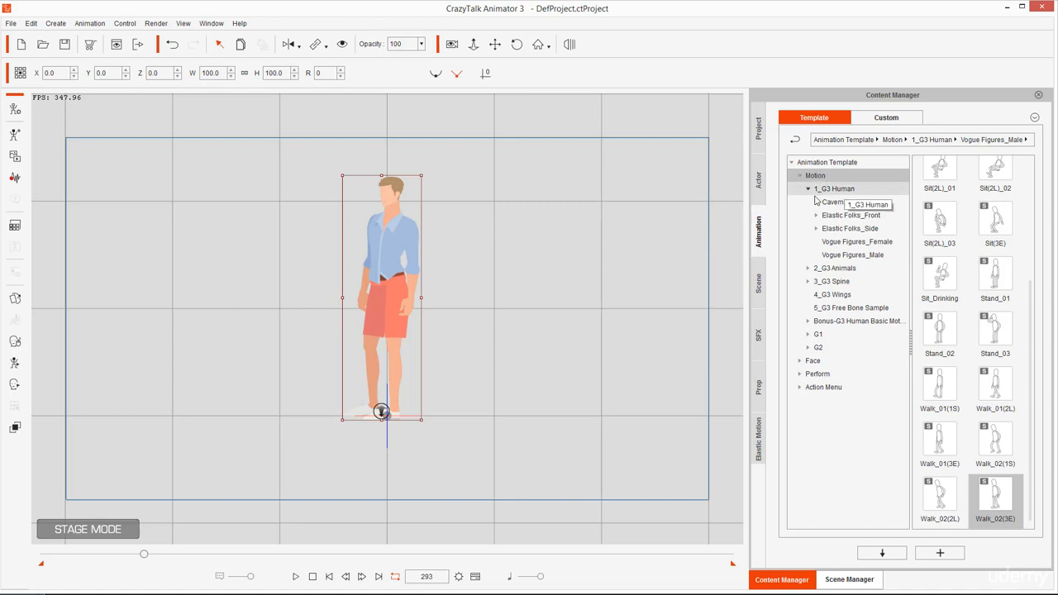
Append the Dance_01 motion from the Elastic Folks_Side Perform templates to the character.
{"action": "left_click", "coordinate": [838, 229]}
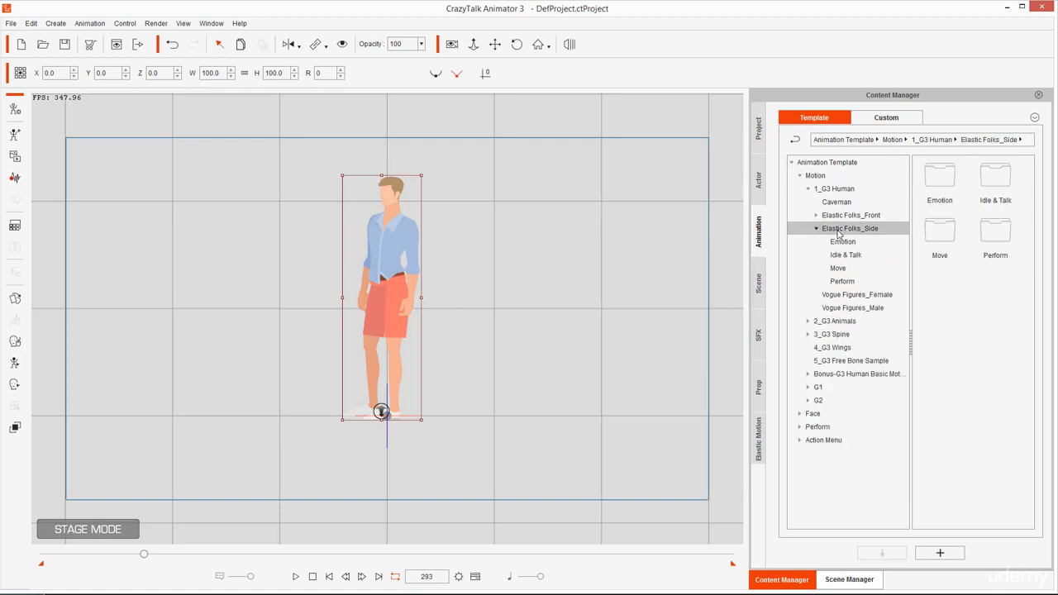
{"action": "left_click", "coordinate": [846, 284]}
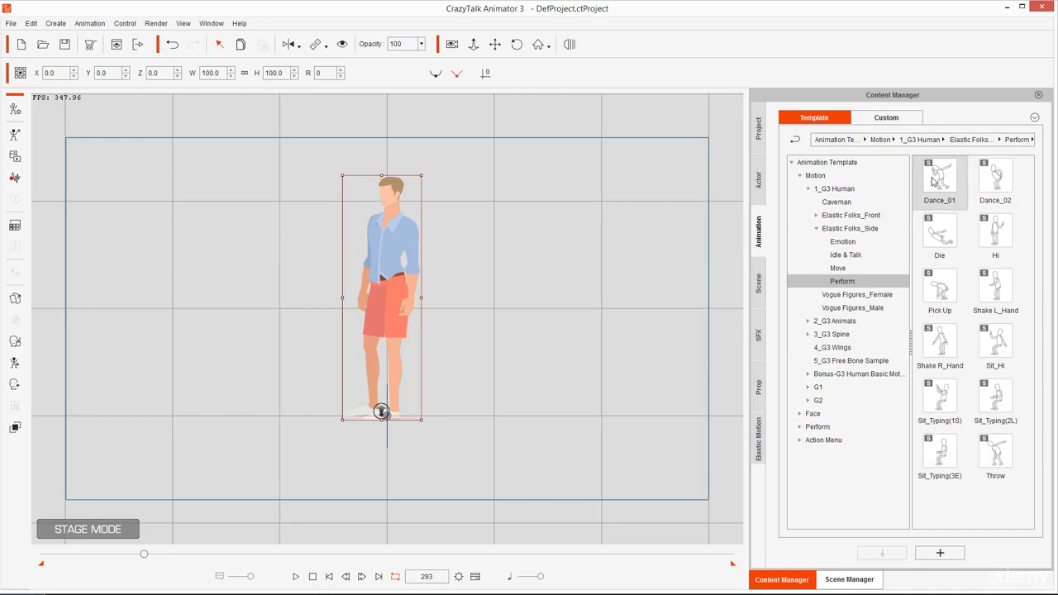
{"action": "double_click", "coordinate": [938, 183]}
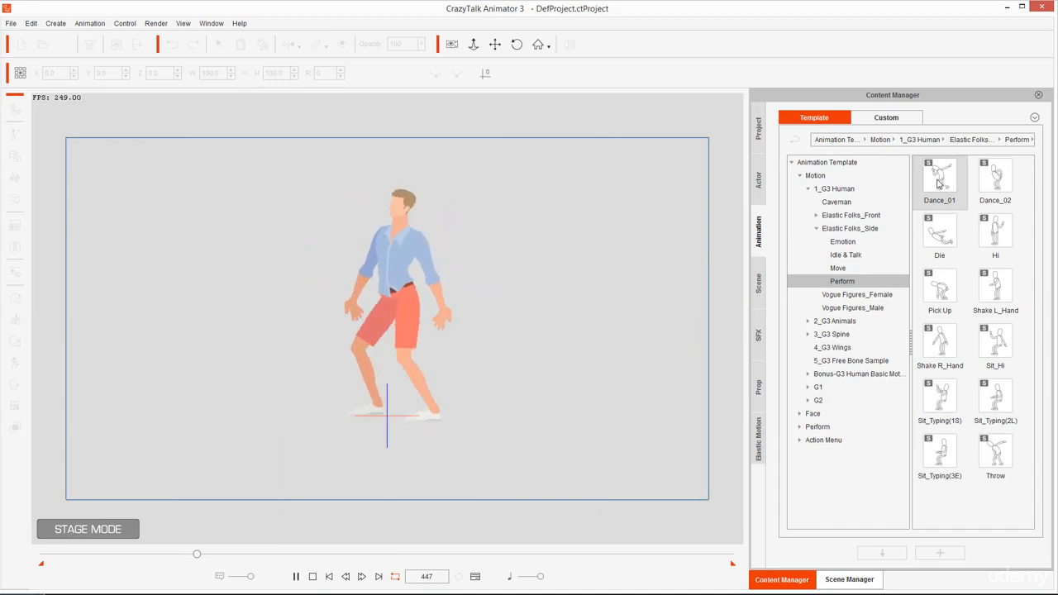
{"action": "key", "text": "space"}
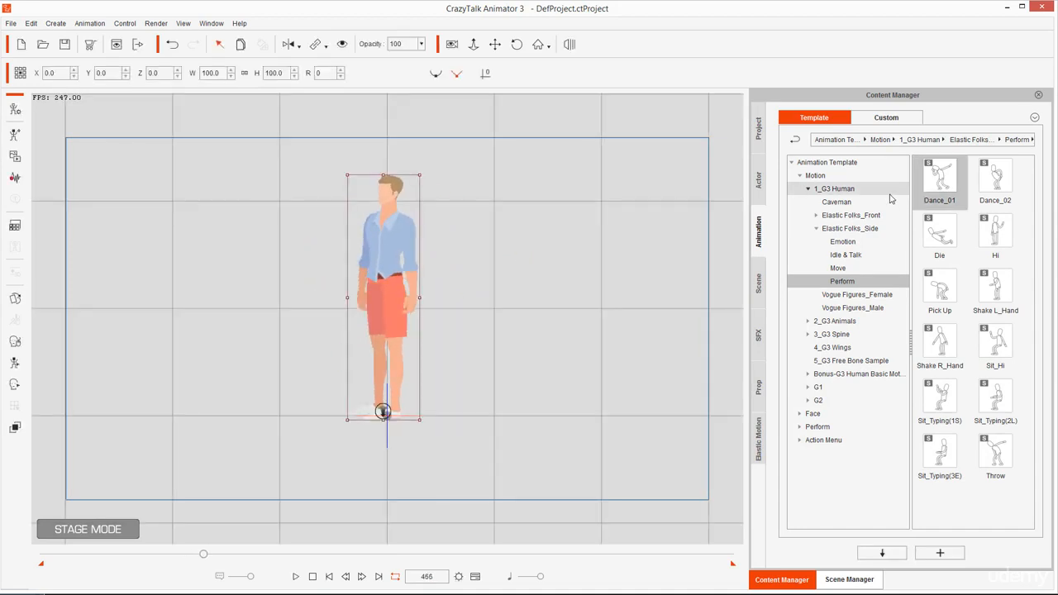
Play the whole animation from the first frame and stop it once the dance has ended.
{"action": "left_click", "coordinate": [329, 576]}
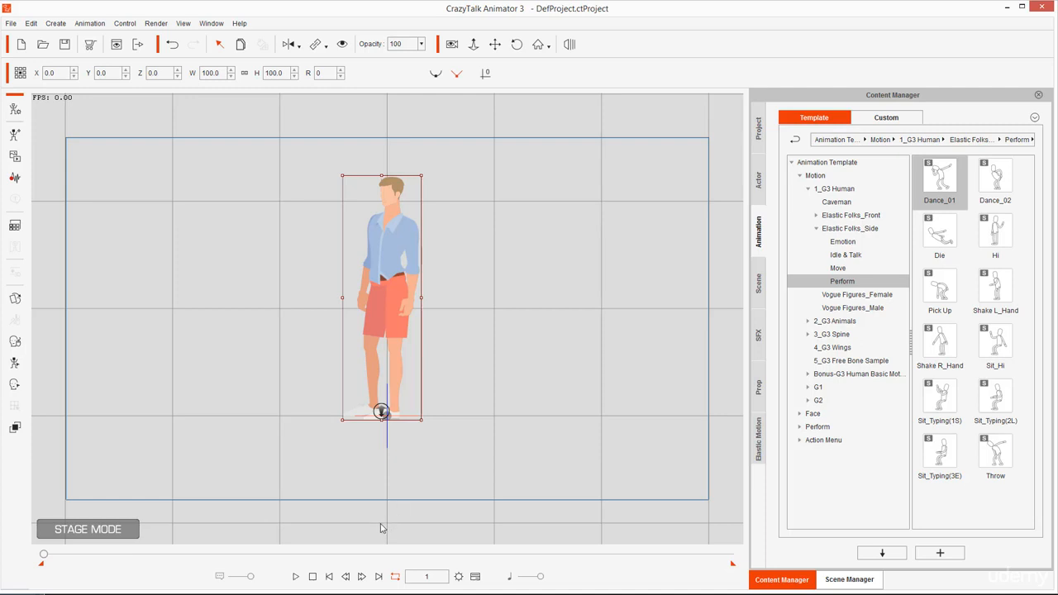
{"action": "left_click", "coordinate": [295, 577]}
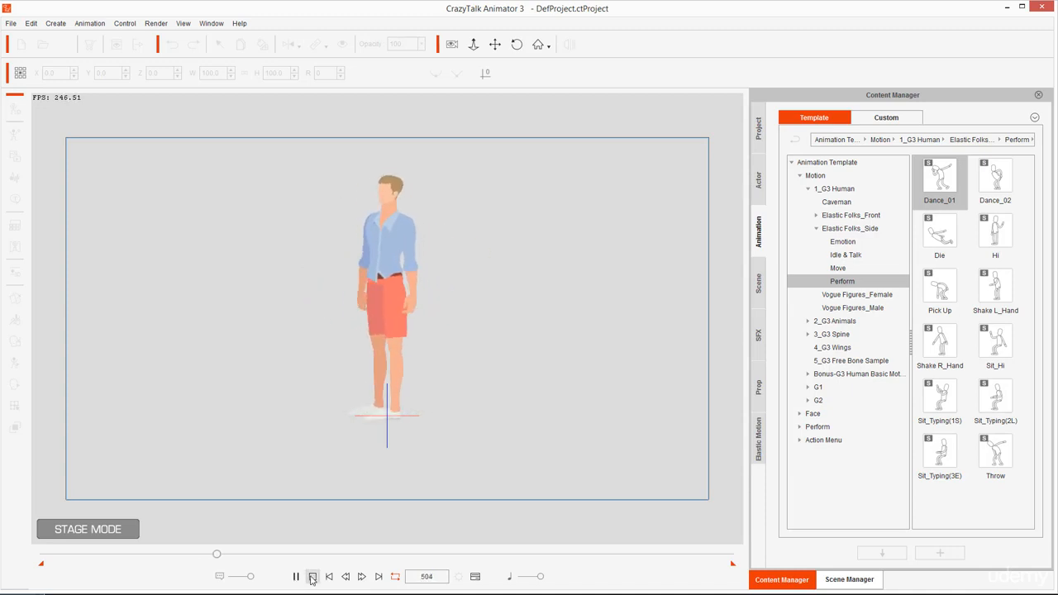
{"action": "left_click", "coordinate": [313, 576]}
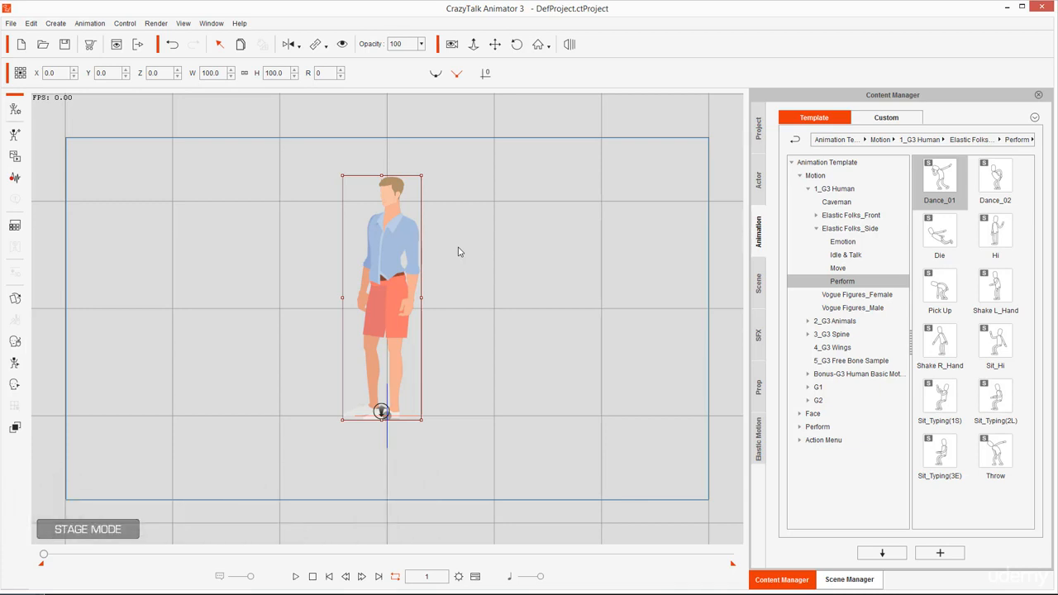
Show the character's Motion track in the timeline and move the playhead to frame 474, just past the Dance_01 clip.
{"action": "left_click", "coordinate": [476, 576]}
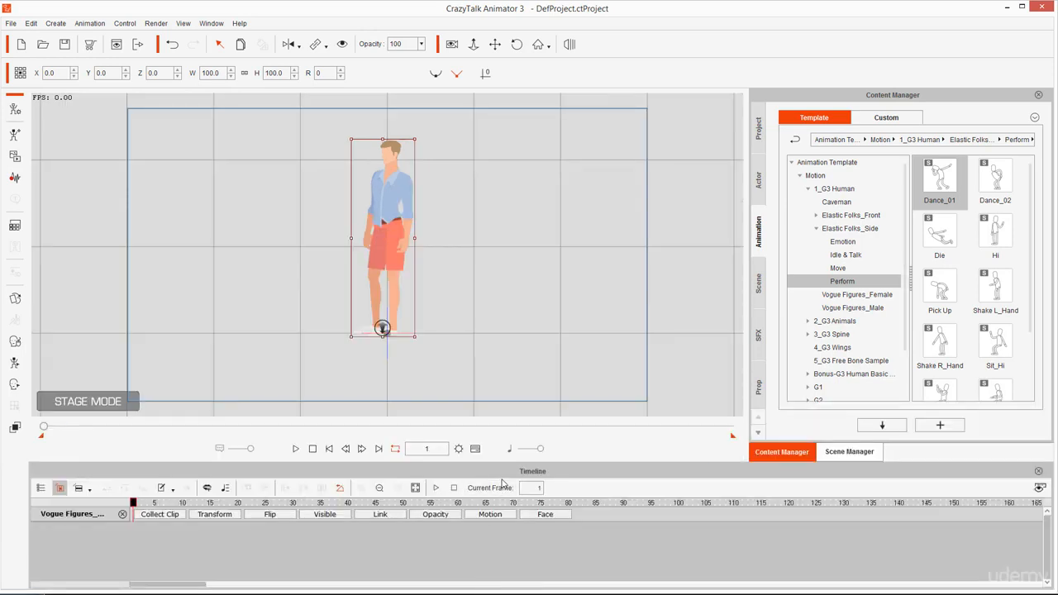
{"action": "left_click", "coordinate": [491, 514]}
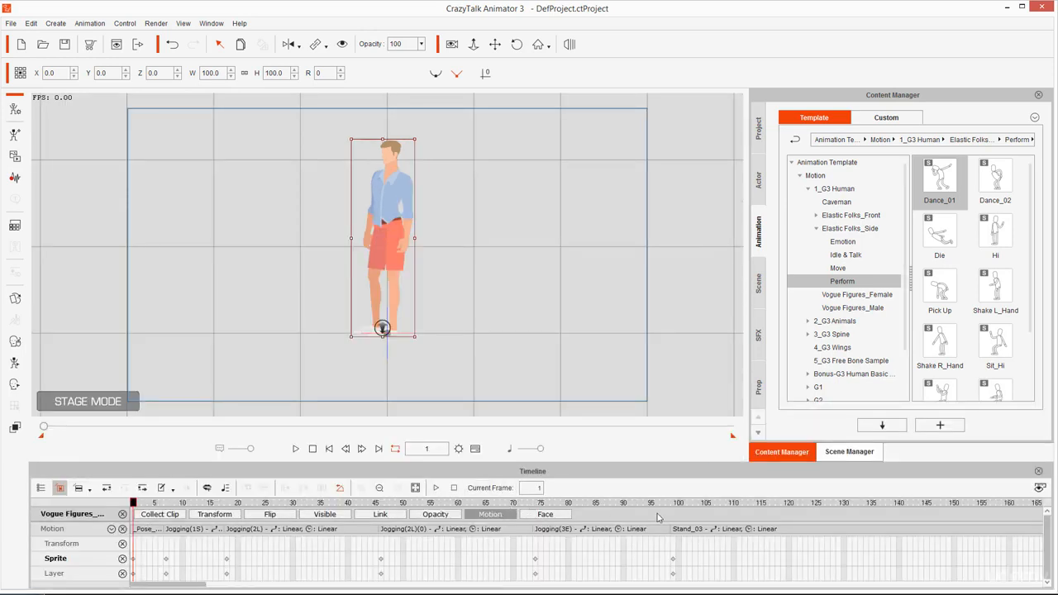
{"action": "left_click_drag", "start_coordinate": [626, 505], "coordinate": [653, 506]}
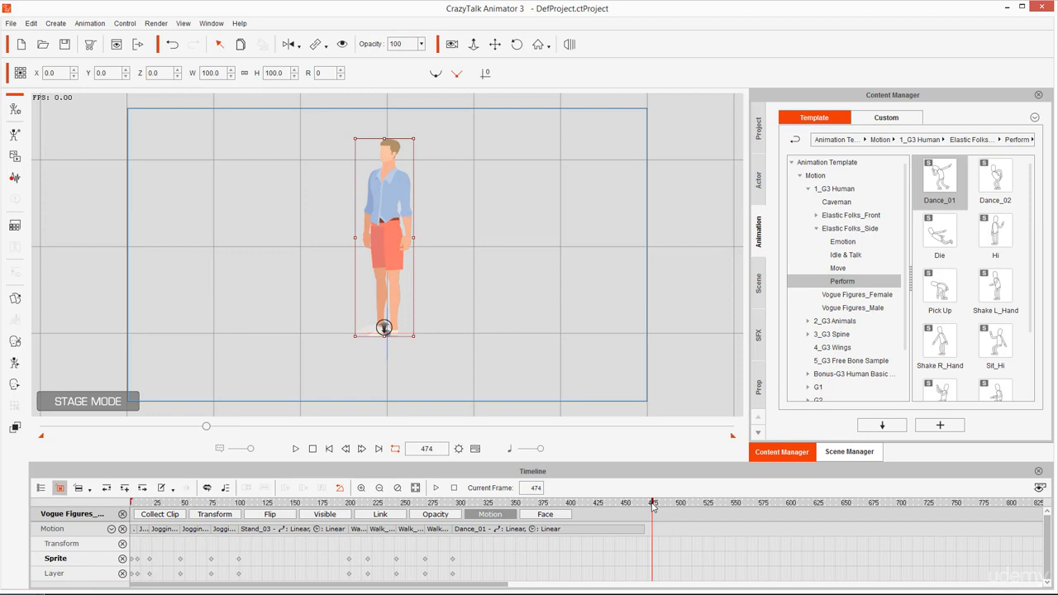
Set the project's total animation length to 474 frames.
{"action": "left_click", "coordinate": [458, 449]}
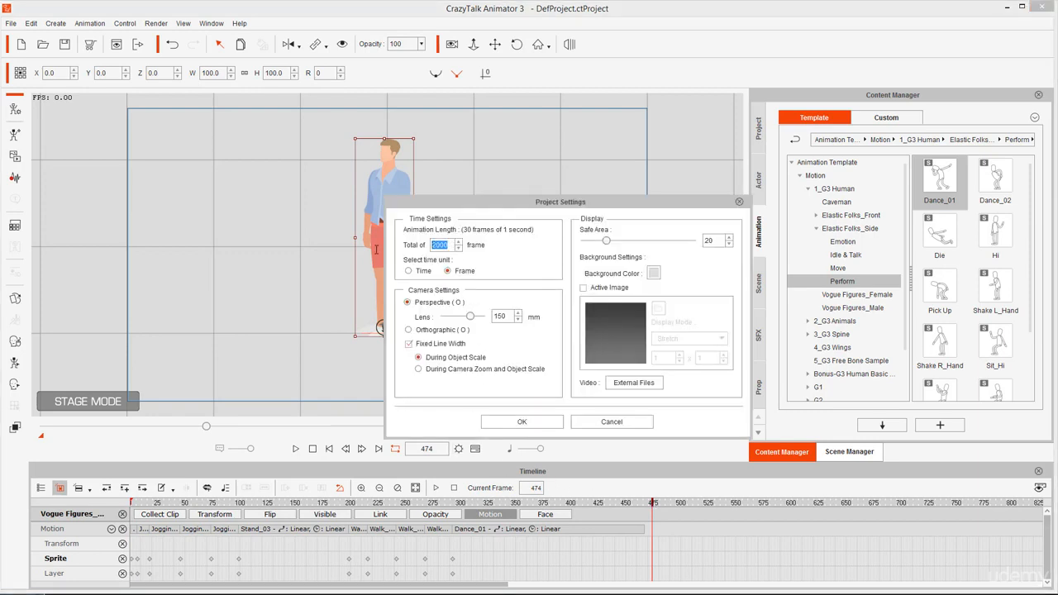
{"action": "type", "text": "474"}
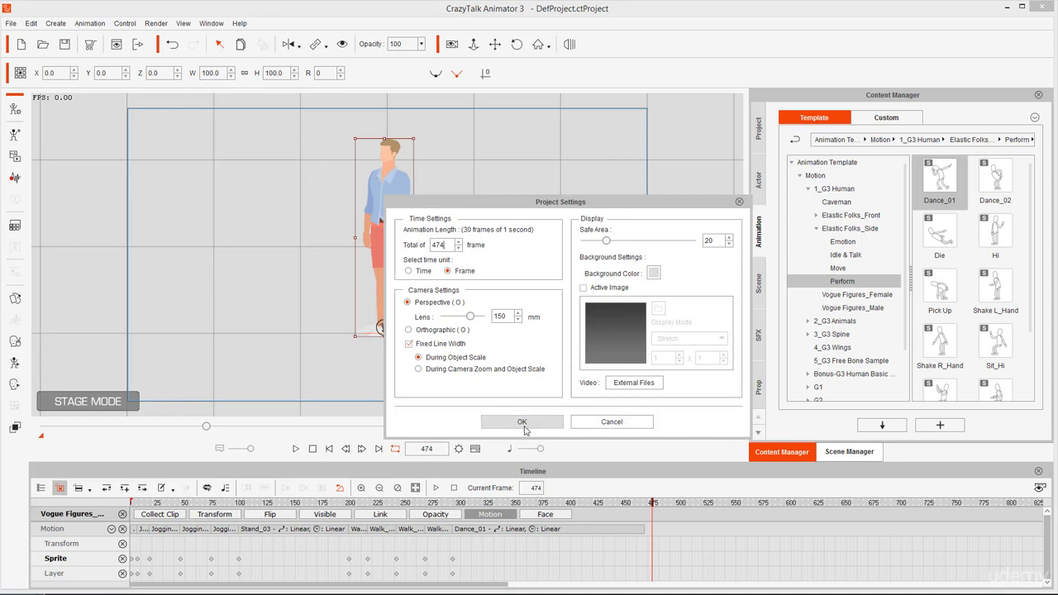
{"action": "left_click", "coordinate": [525, 423]}
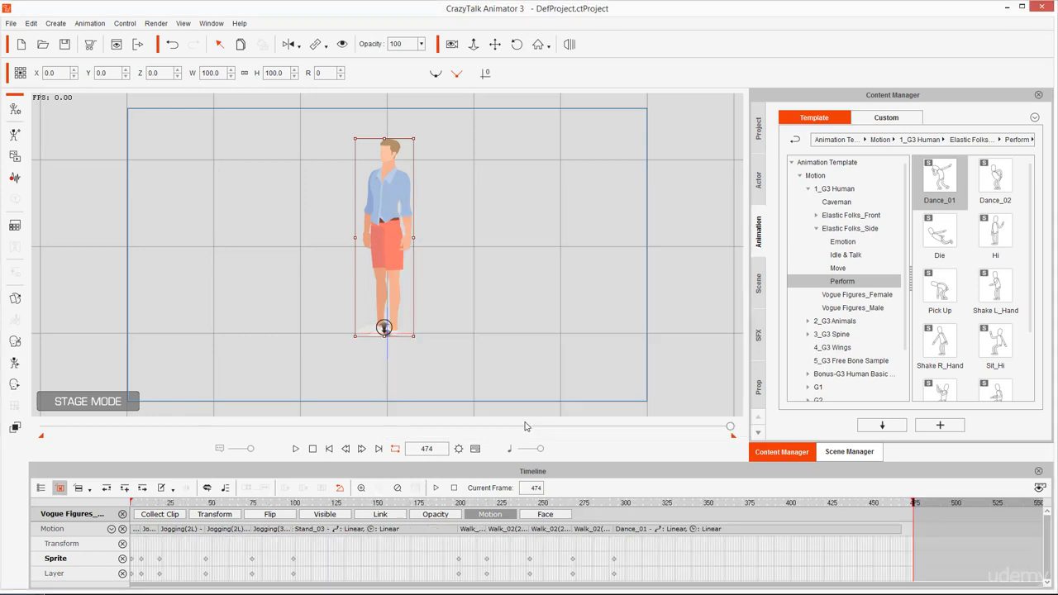
Play the whole animation and pause it during the Dance_01 motion.
{"action": "left_click", "coordinate": [295, 448]}
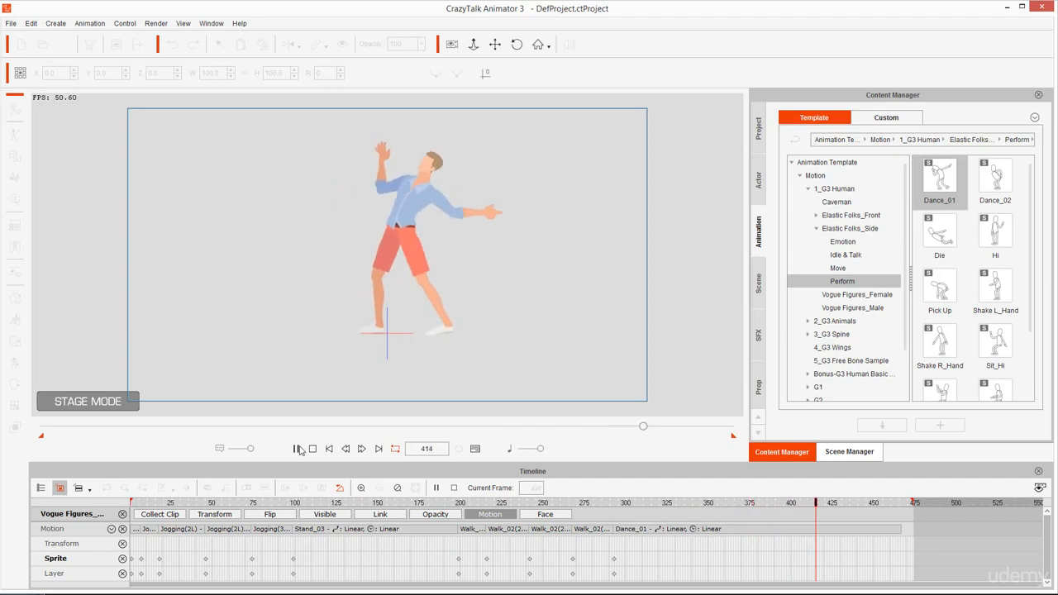
{"action": "left_click", "coordinate": [298, 449]}
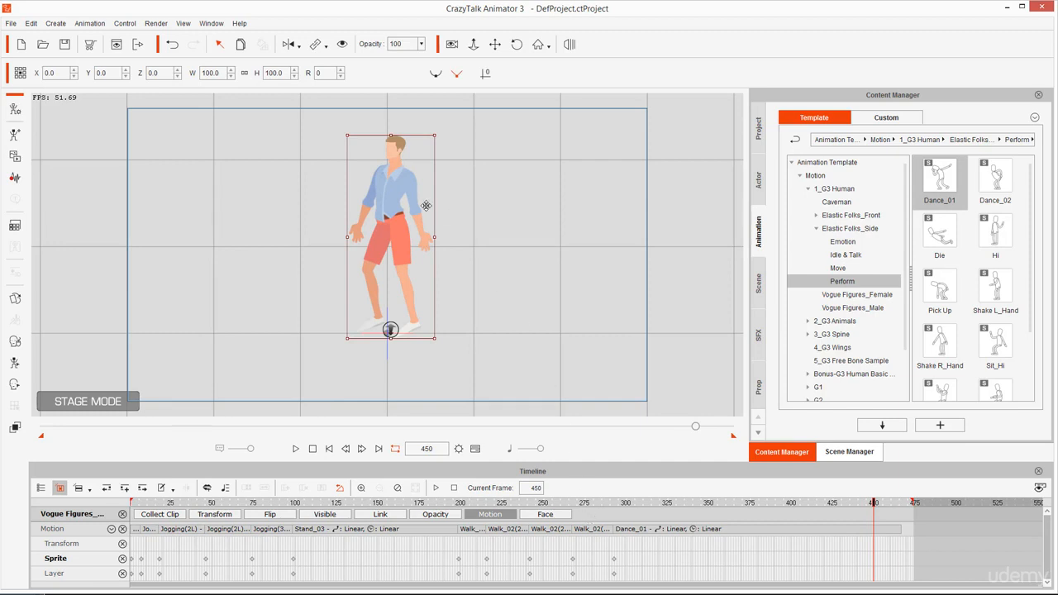
Reselect the character, redisplay its Motion track, and select the Dance_01 and Walk_02 clips one by one to view their poses.
{"action": "left_click", "coordinate": [524, 199]}
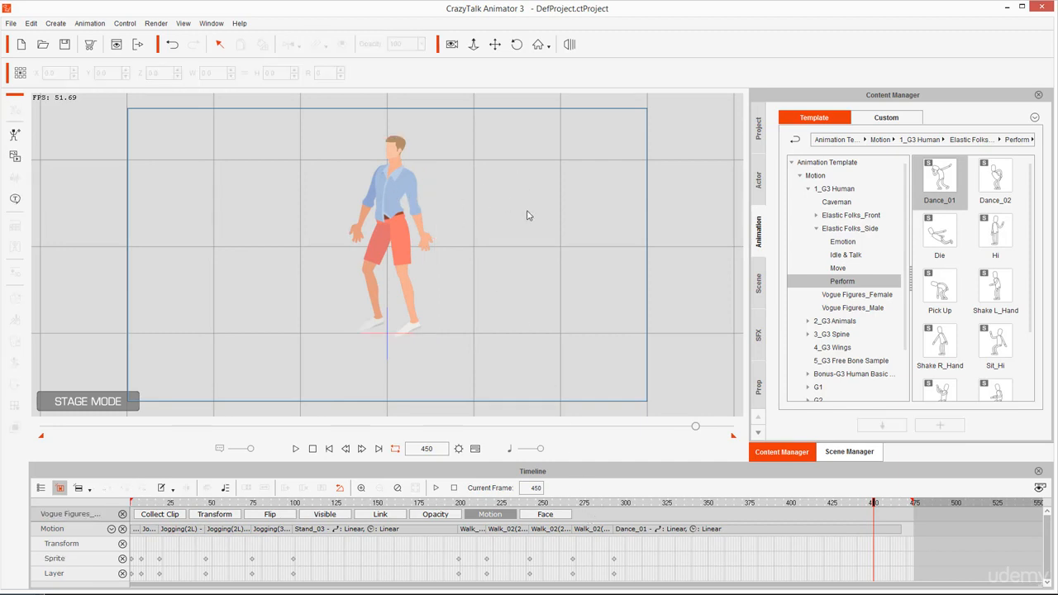
{"action": "left_click", "coordinate": [386, 192]}
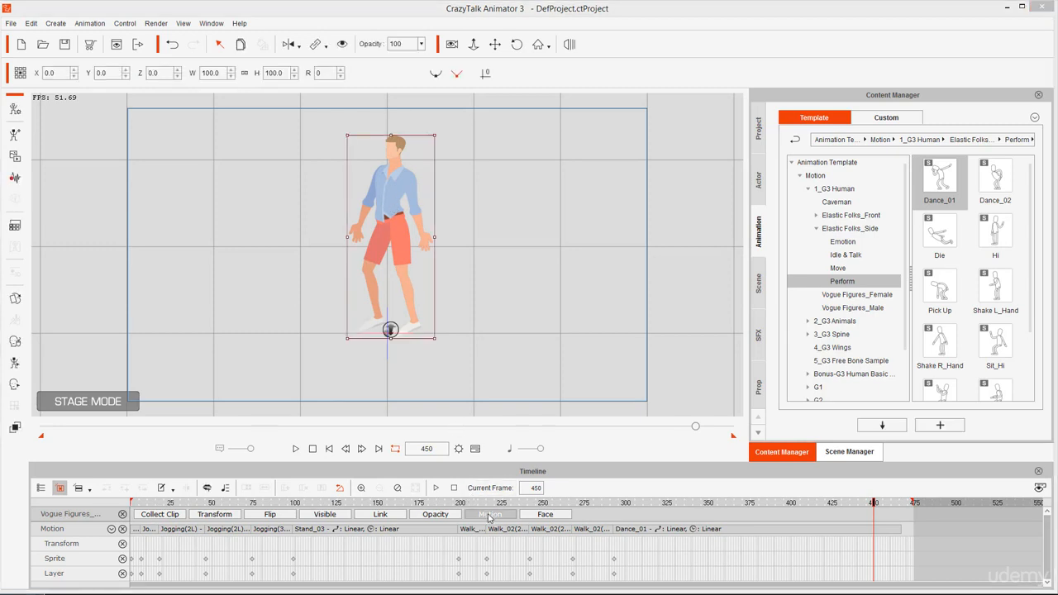
{"action": "left_click", "coordinate": [494, 515]}
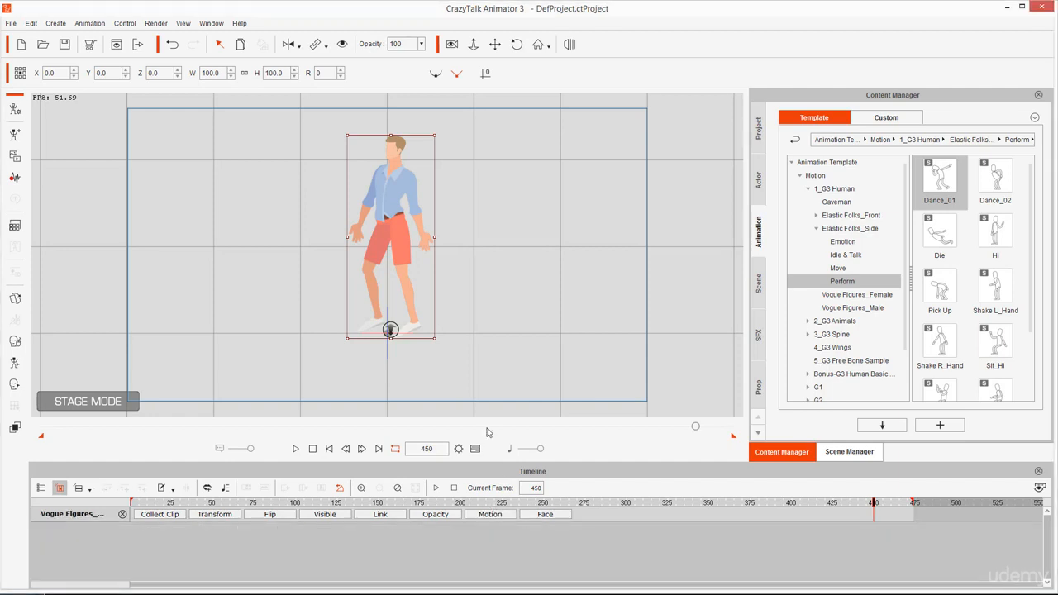
{"action": "left_click", "coordinate": [492, 515]}
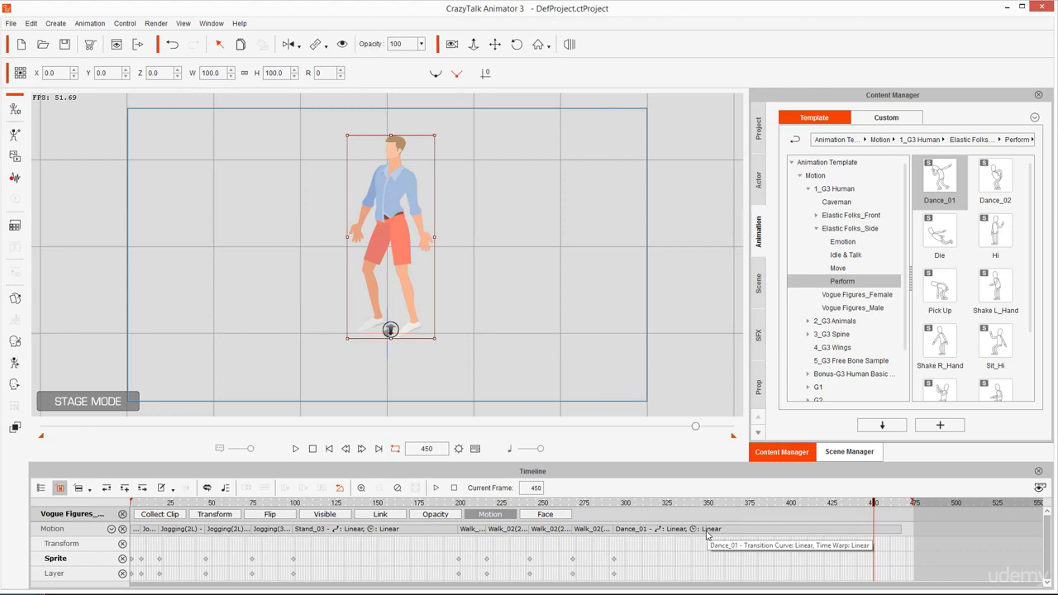
{"action": "left_click", "coordinate": [705, 529]}
{"action": "left_click", "coordinate": [585, 531]}
{"action": "left_click", "coordinate": [548, 531]}
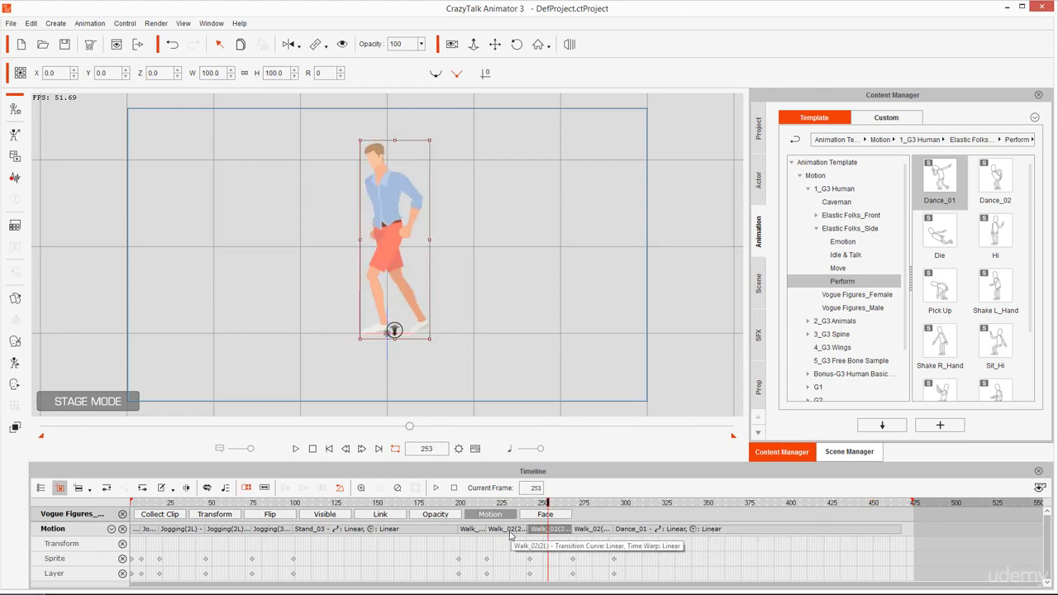
{"action": "left_click", "coordinate": [508, 531]}
{"action": "left_click", "coordinate": [468, 531]}
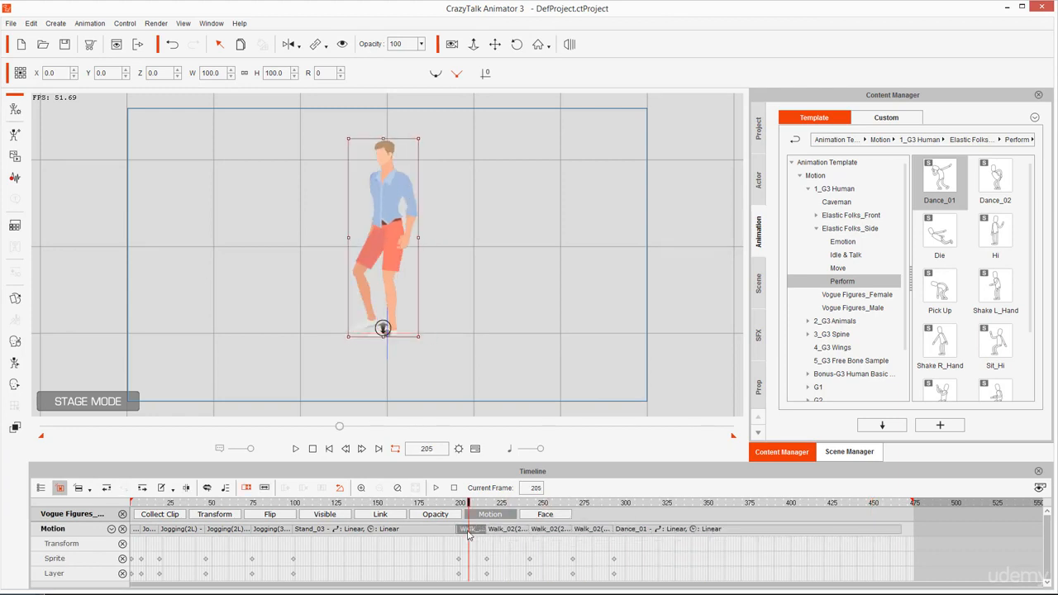
Delete the Dance_01 clip from the Motion track and place the playhead at frame 293, where Walk_02(3E) ends.
{"action": "left_click", "coordinate": [683, 530]}
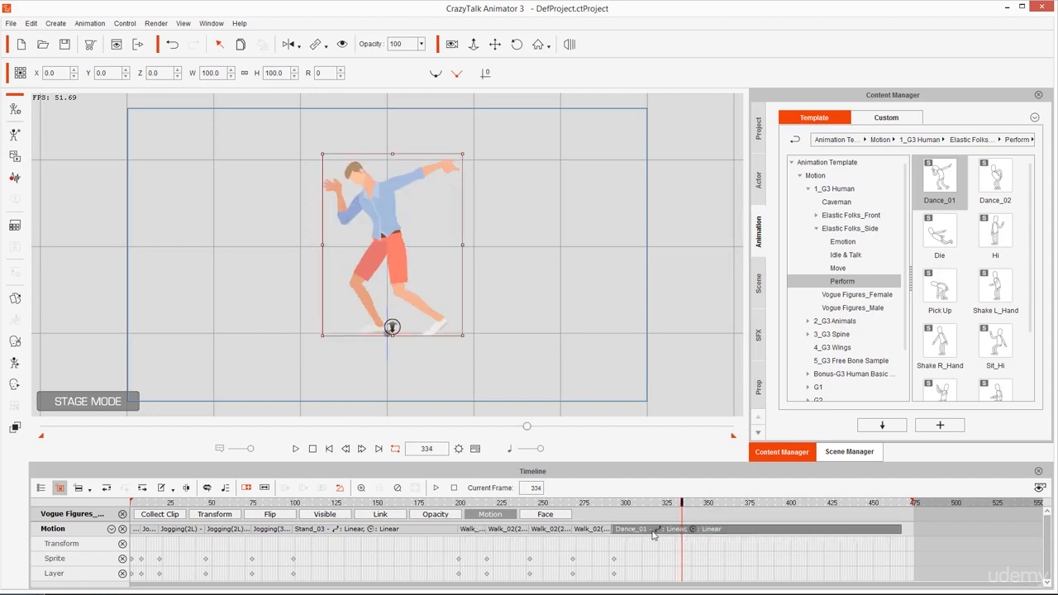
{"action": "key", "text": "Delete"}
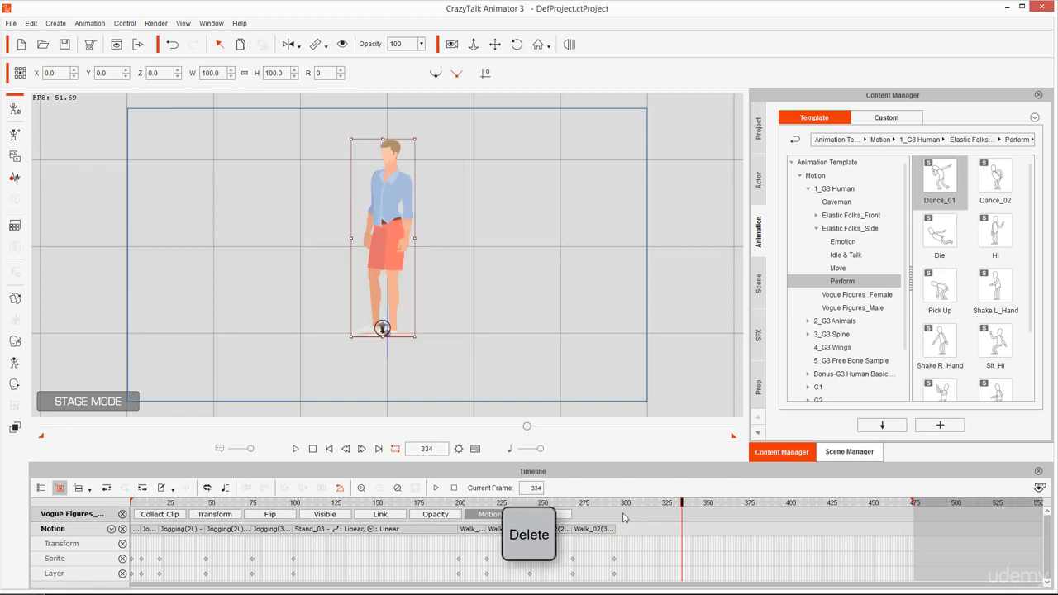
{"action": "left_click", "coordinate": [620, 507]}
{"action": "scroll", "coordinate": [621, 526], "scroll_direction": "up", "scroll_amount": 2}
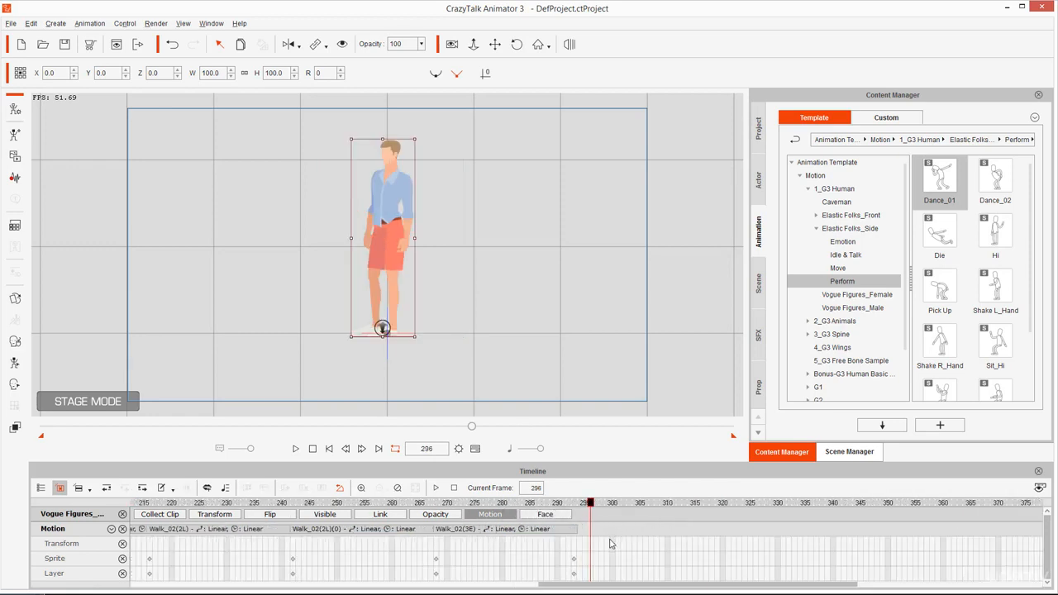
{"action": "left_click", "coordinate": [574, 504]}
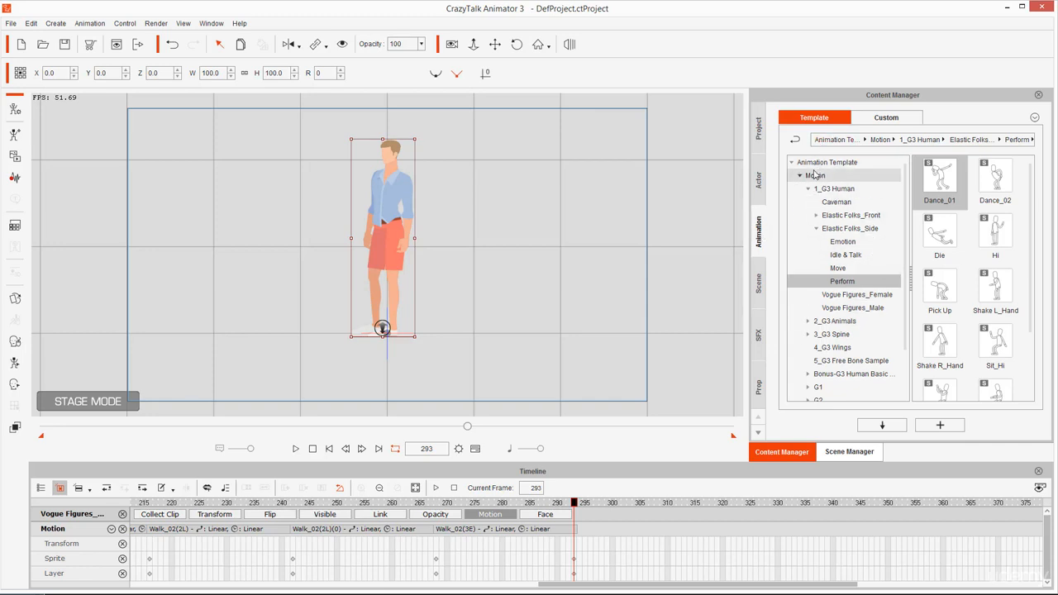
Append the Meditation motion from the Elastic Folks_Front Perform templates five times in a row and set the project length to 463 frames.
{"action": "left_click", "coordinate": [860, 216]}
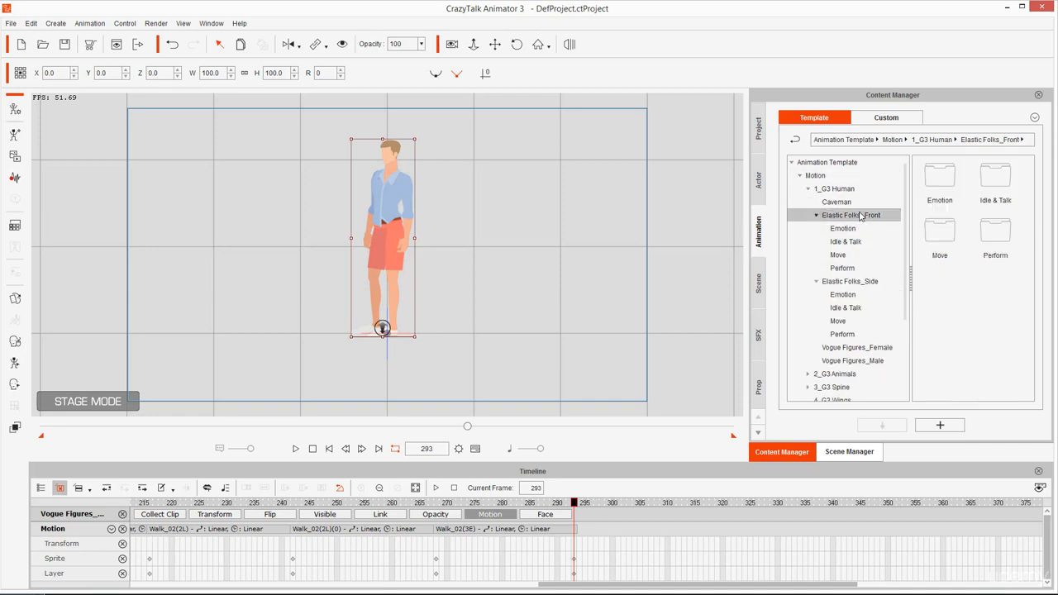
{"action": "left_click", "coordinate": [852, 268]}
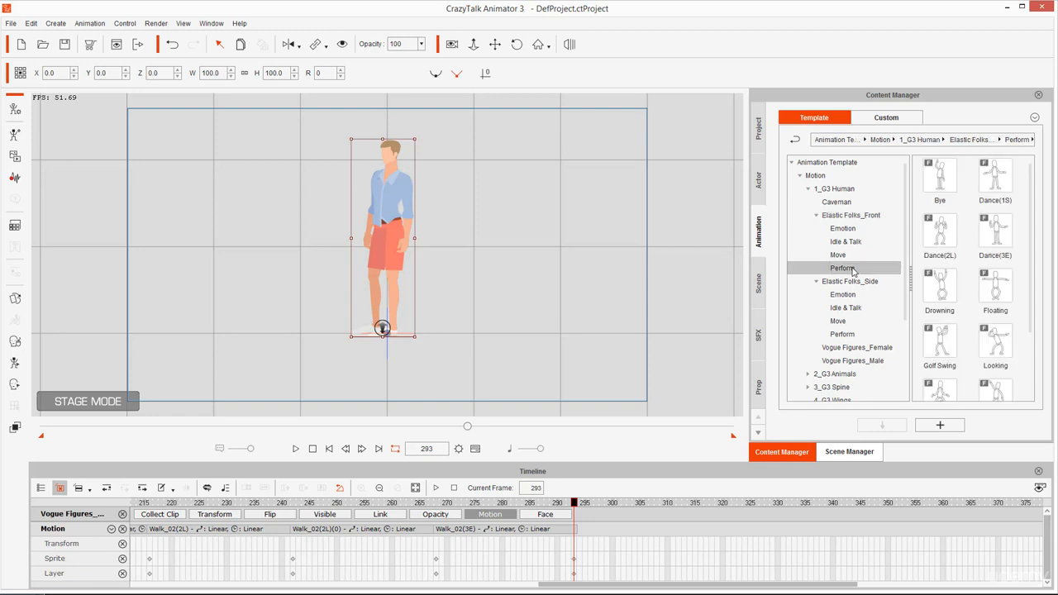
{"action": "left_click", "coordinate": [939, 289]}
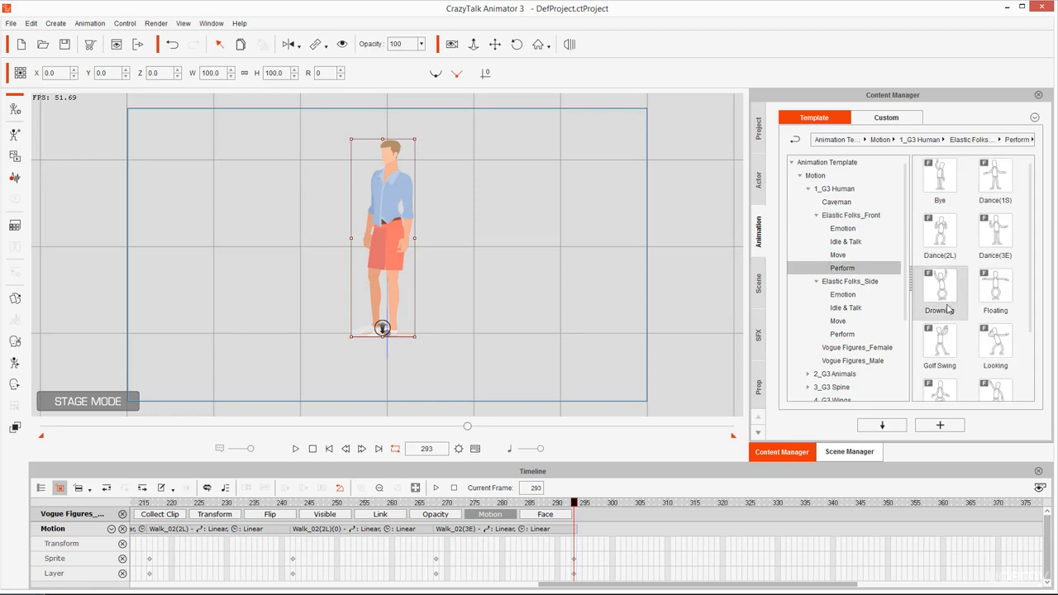
{"action": "scroll", "coordinate": [949, 309], "scroll_direction": "down", "scroll_amount": 1}
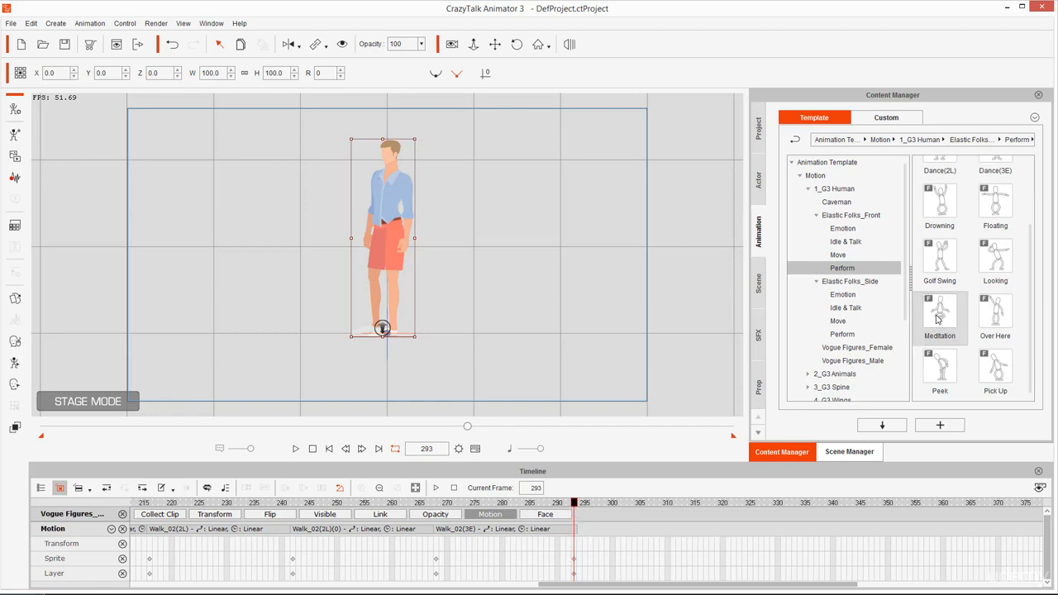
{"action": "double_click", "coordinate": [939, 314]}
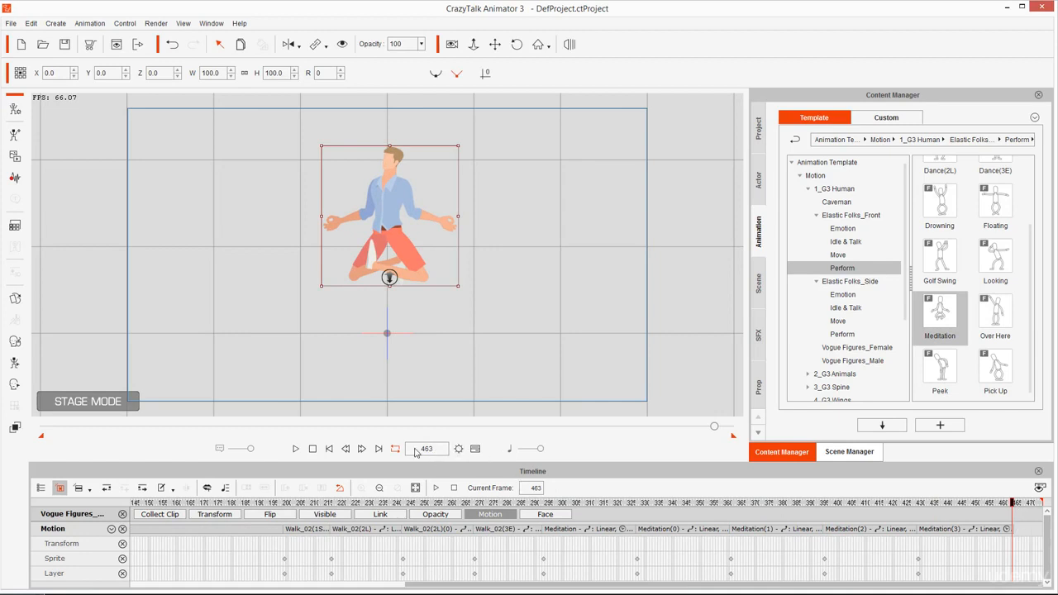
{"action": "left_click", "coordinate": [458, 450]}
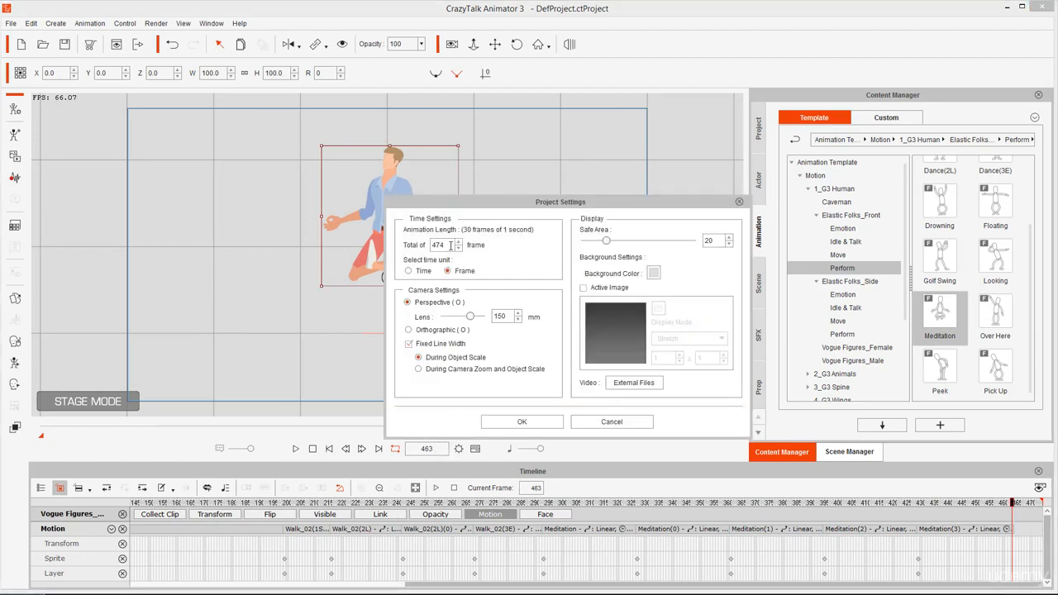
{"action": "key", "text": "Return"}
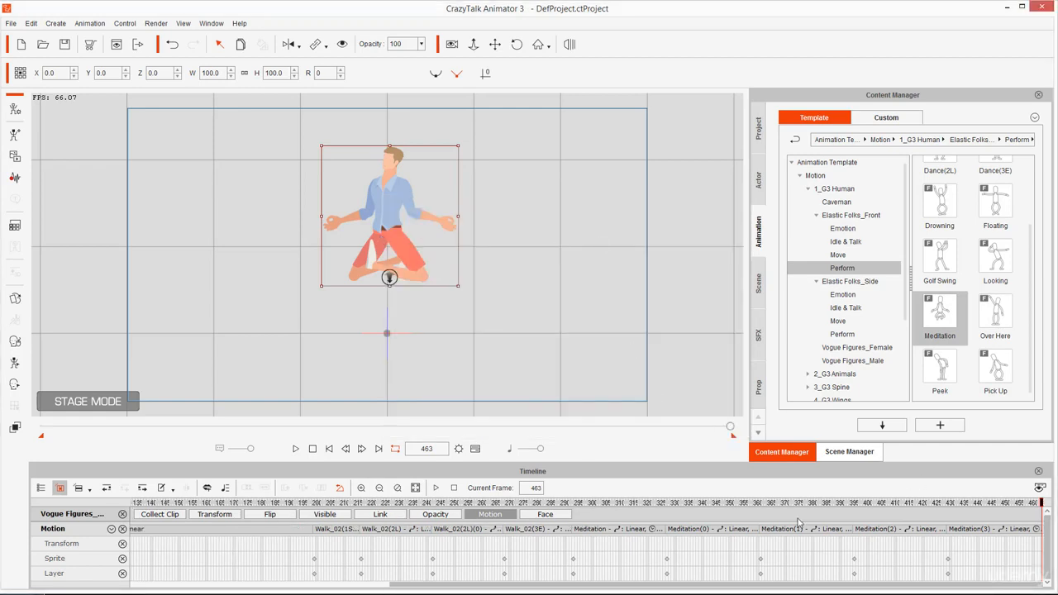
Scrub through the start of the first Meditation clip and leave the playhead at frame 298.
{"action": "left_click", "coordinate": [644, 506]}
{"action": "scroll", "coordinate": [640, 538], "scroll_direction": "up", "scroll_amount": 2}
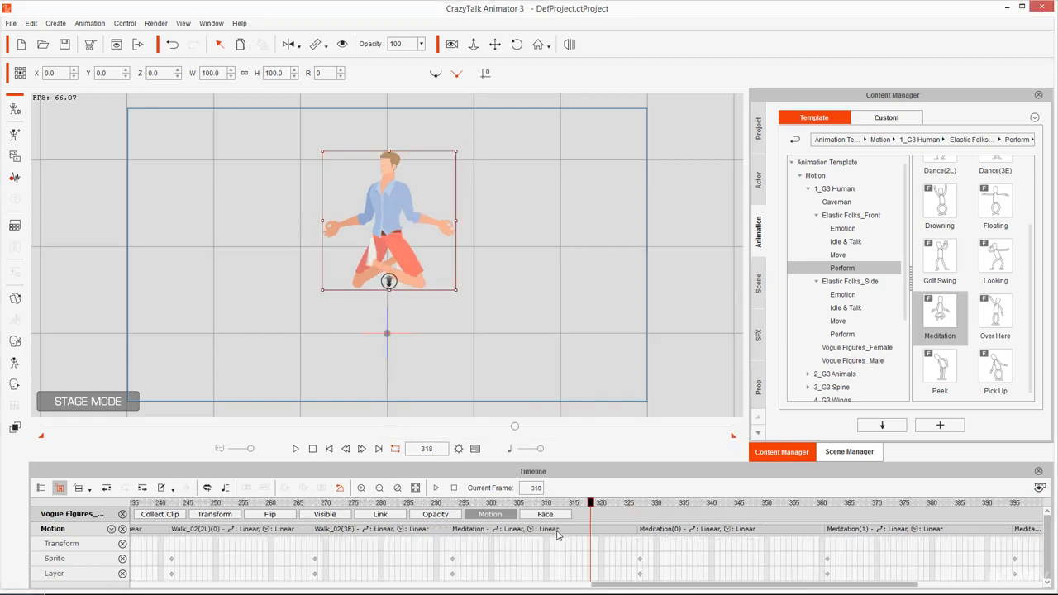
{"action": "left_click_drag", "start_coordinate": [437, 505], "coordinate": [481, 545]}
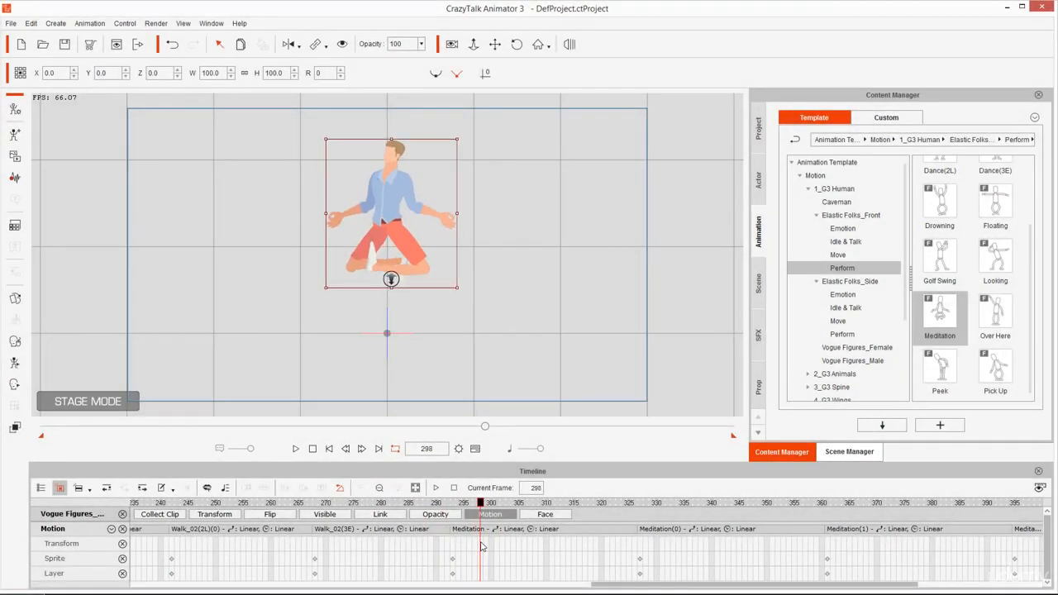
{"action": "mouse_move", "coordinate": [476, 504]}
{"action": "left_mouse_down"}
{"action": "mouse_move", "coordinate": [431, 503]}
{"action": "mouse_move", "coordinate": [480, 504]}
{"action": "left_mouse_up"}
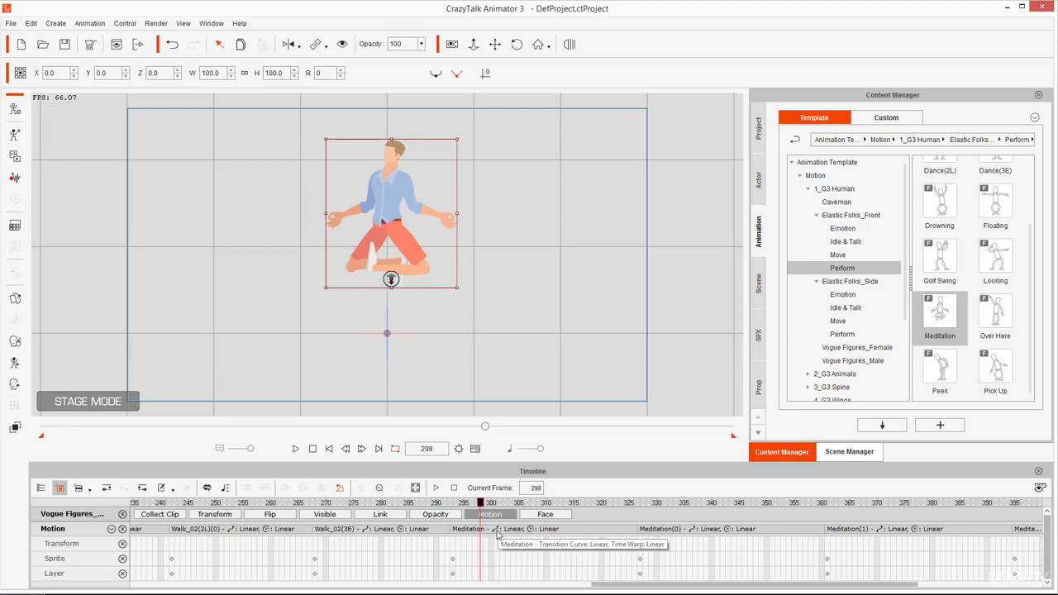
Select the first Meditation clip and examine the transition handle at its start.
{"action": "left_click", "coordinate": [496, 534]}
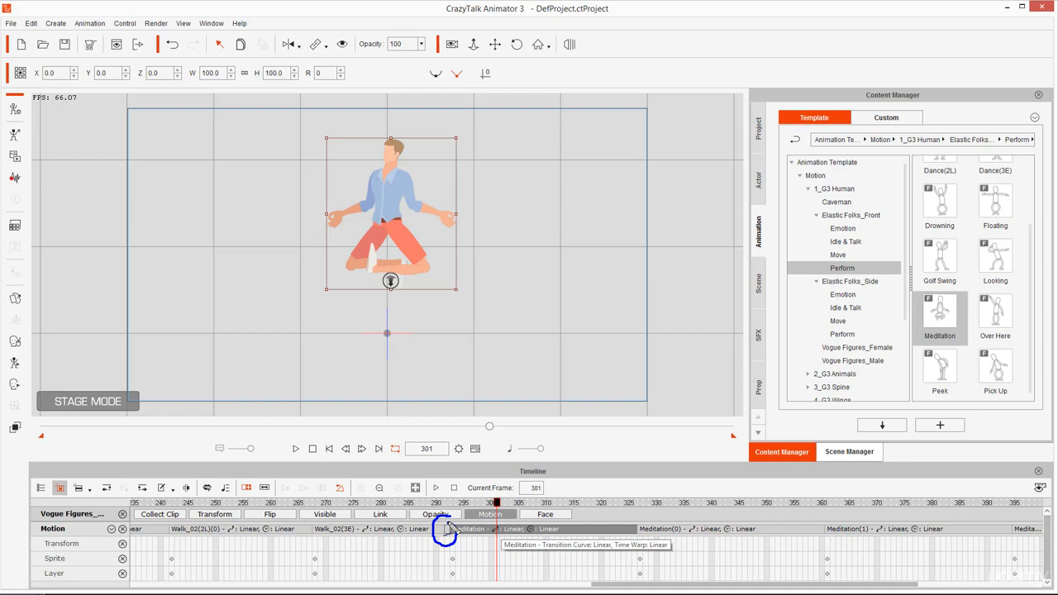
{"action": "left_click", "coordinate": [480, 550]}
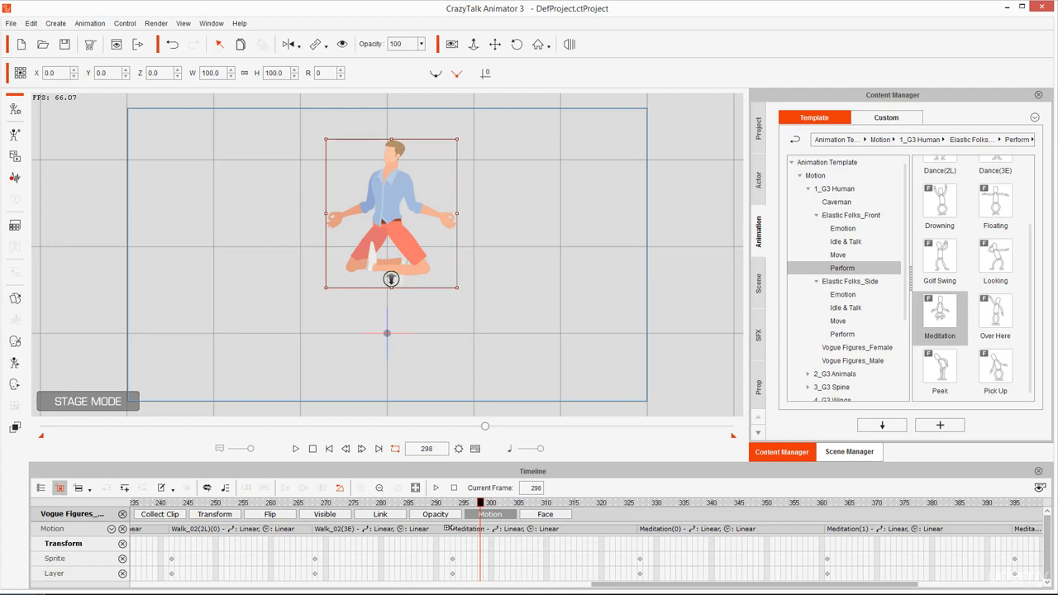
{"action": "left_click_drag", "start_coordinate": [447, 520], "coordinate": [454, 547]}
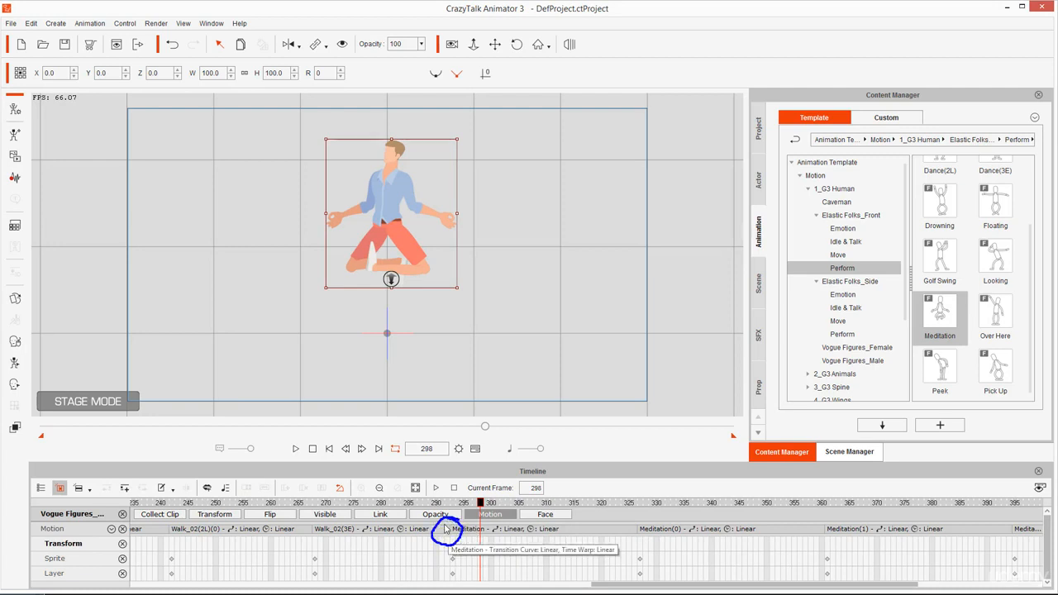
{"action": "key", "text": "Escape"}
{"action": "left_click", "coordinate": [491, 554]}
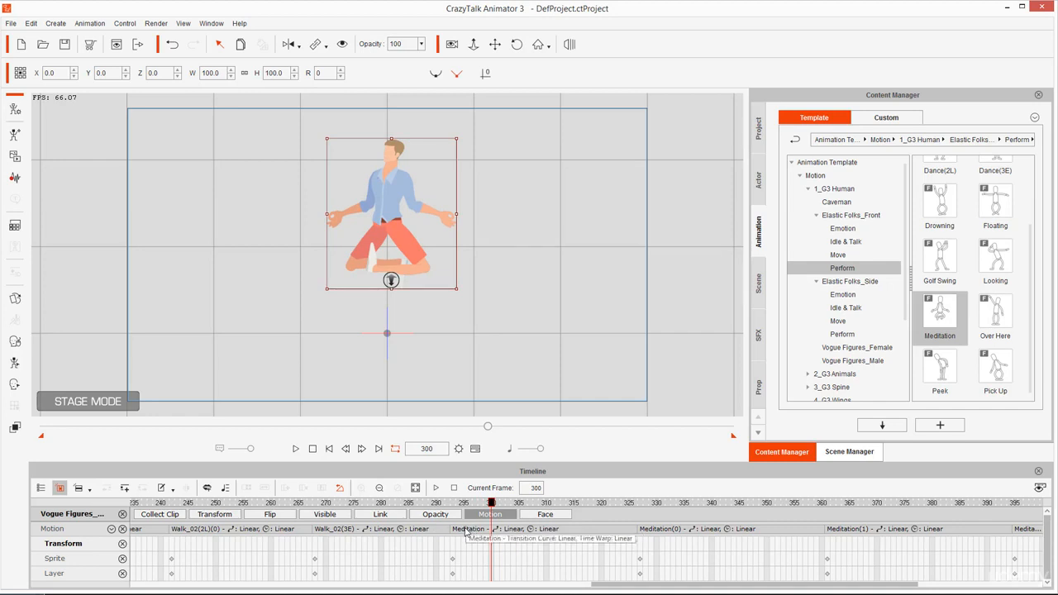
{"action": "left_click", "coordinate": [465, 530]}
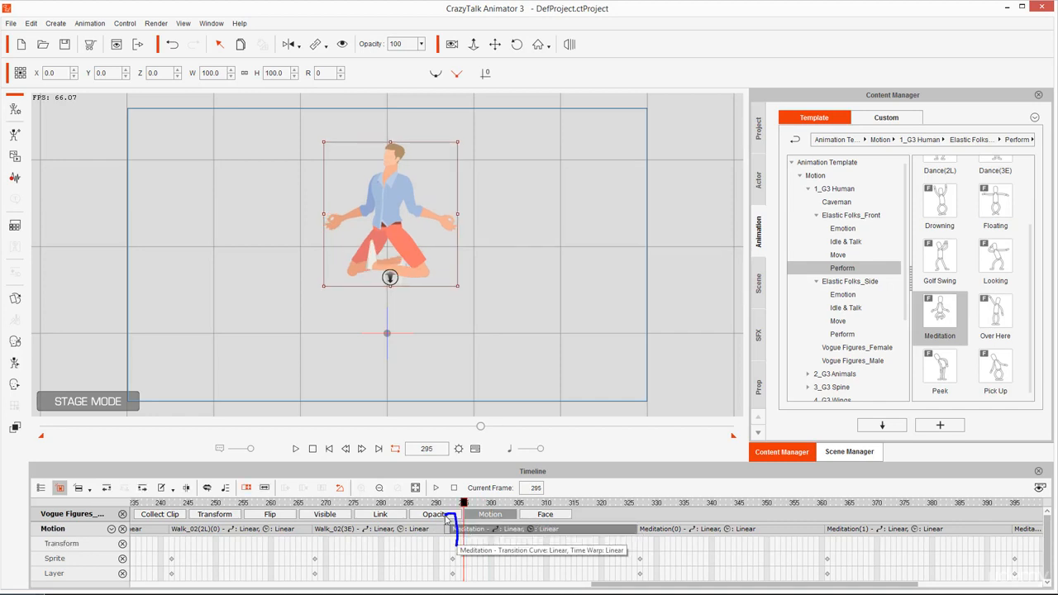
{"action": "left_click_drag", "start_coordinate": [449, 519], "coordinate": [461, 543]}
{"action": "key", "text": "Escape"}
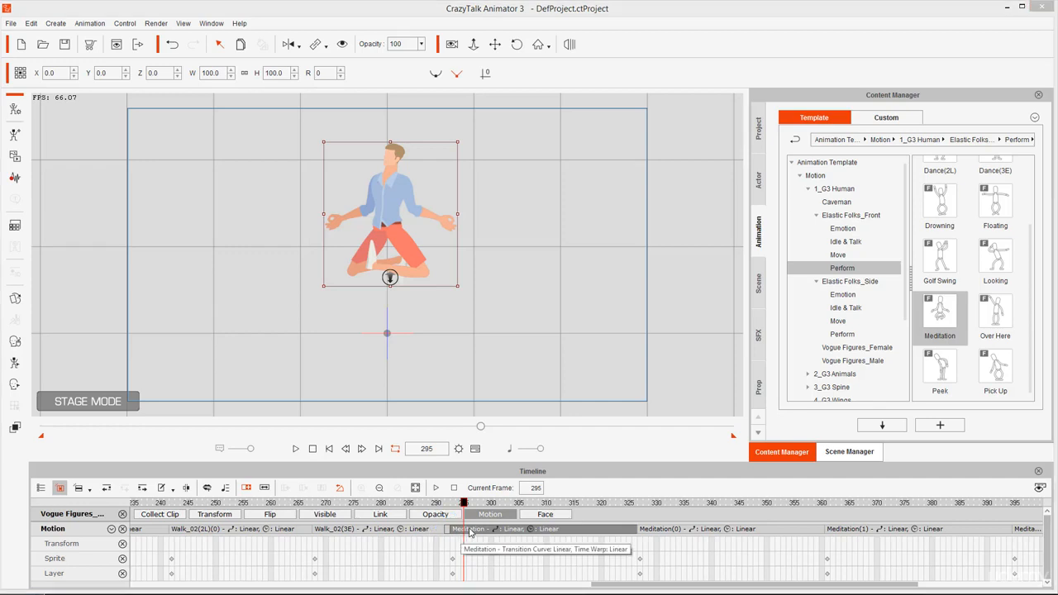
{"action": "left_click", "coordinate": [467, 530]}
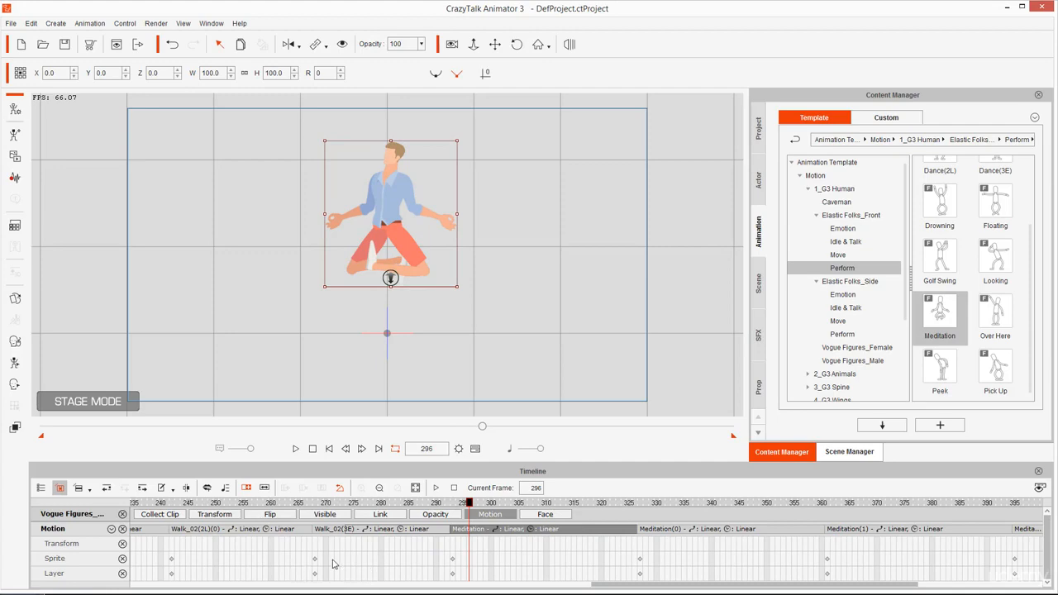
Preview the first Meditation clip, return to about frame 291, and replay the change from Walk_02(3E) into it.
{"action": "key", "text": "space"}
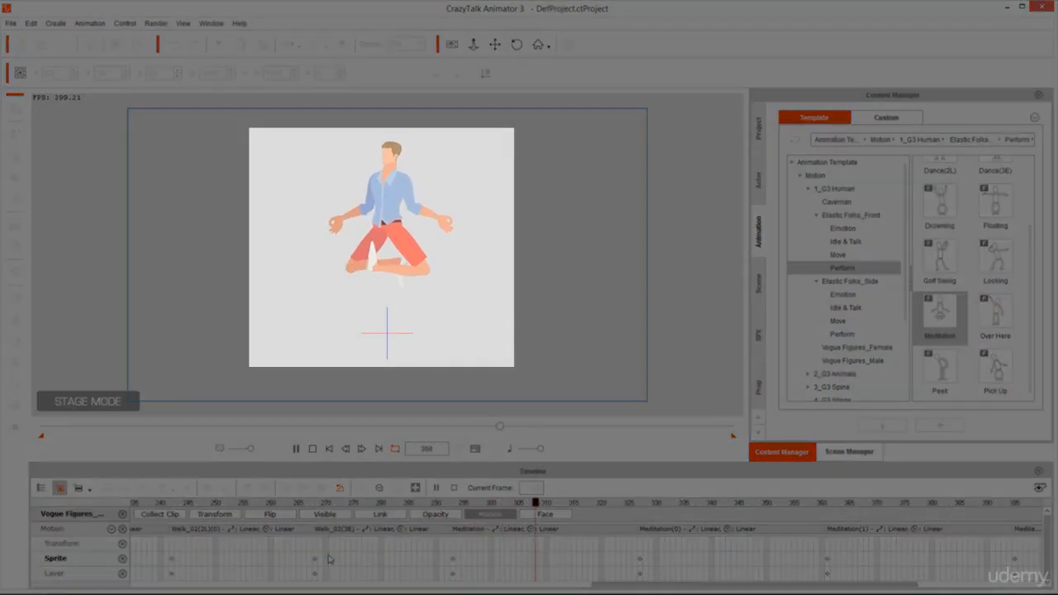
{"action": "left_click", "coordinate": [293, 555]}
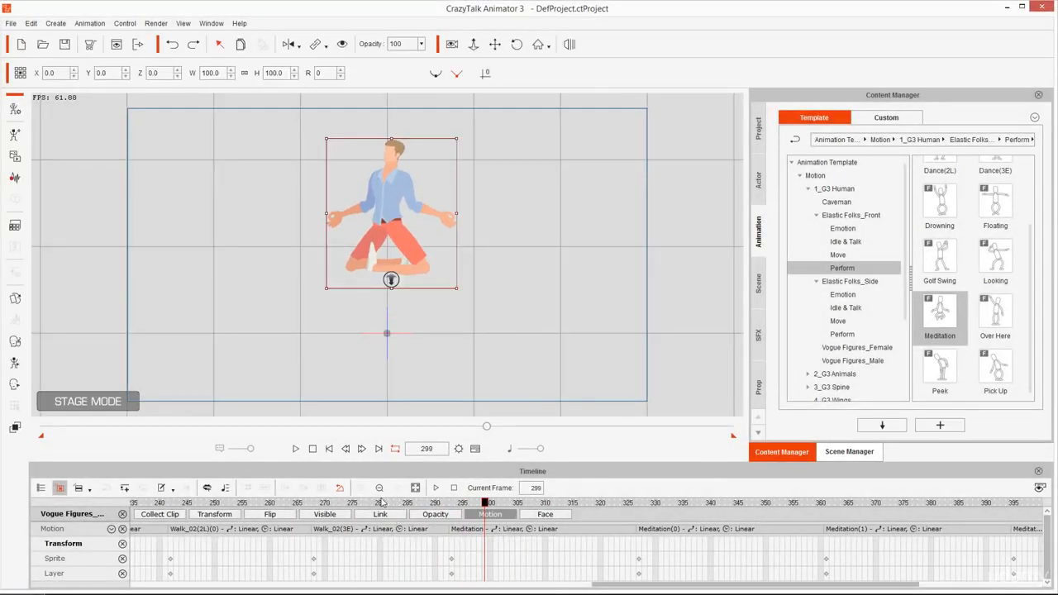
{"action": "left_click_drag", "start_coordinate": [384, 505], "coordinate": [441, 512]}
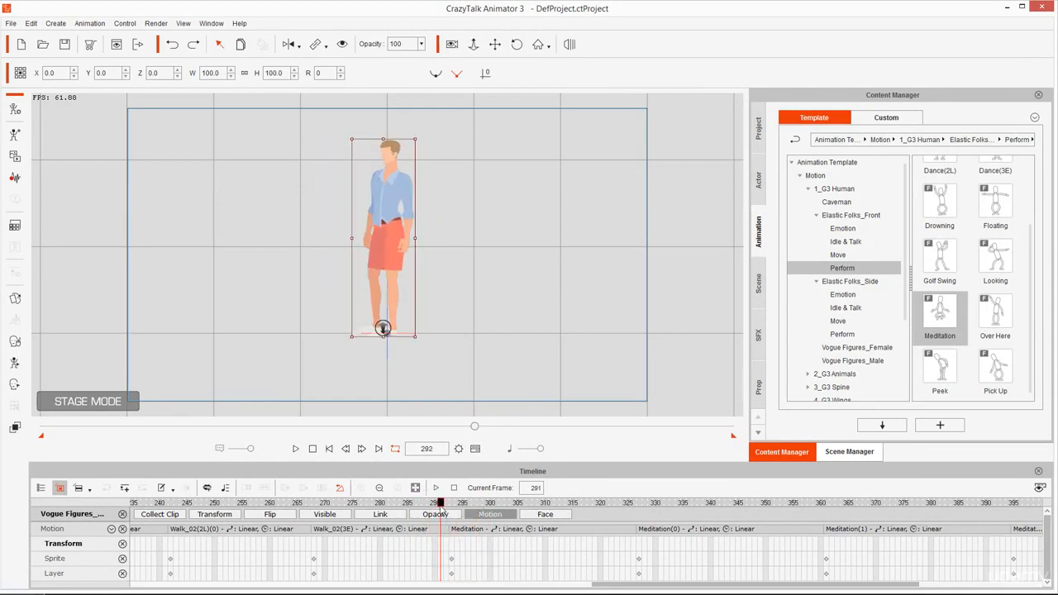
{"action": "key", "text": "space"}
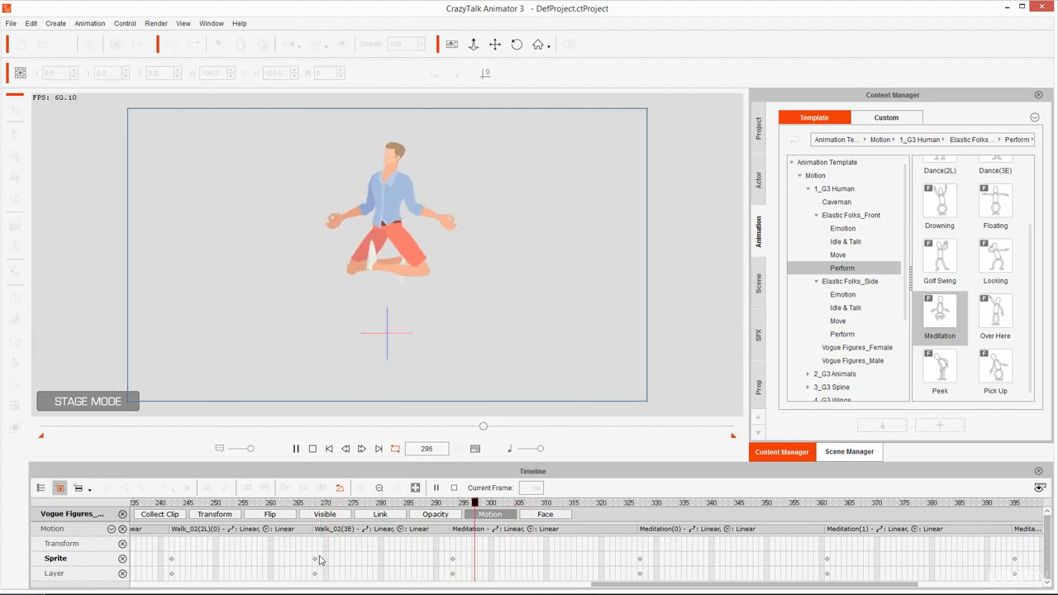
{"action": "key", "text": "space"}
{"action": "key", "text": "space"}
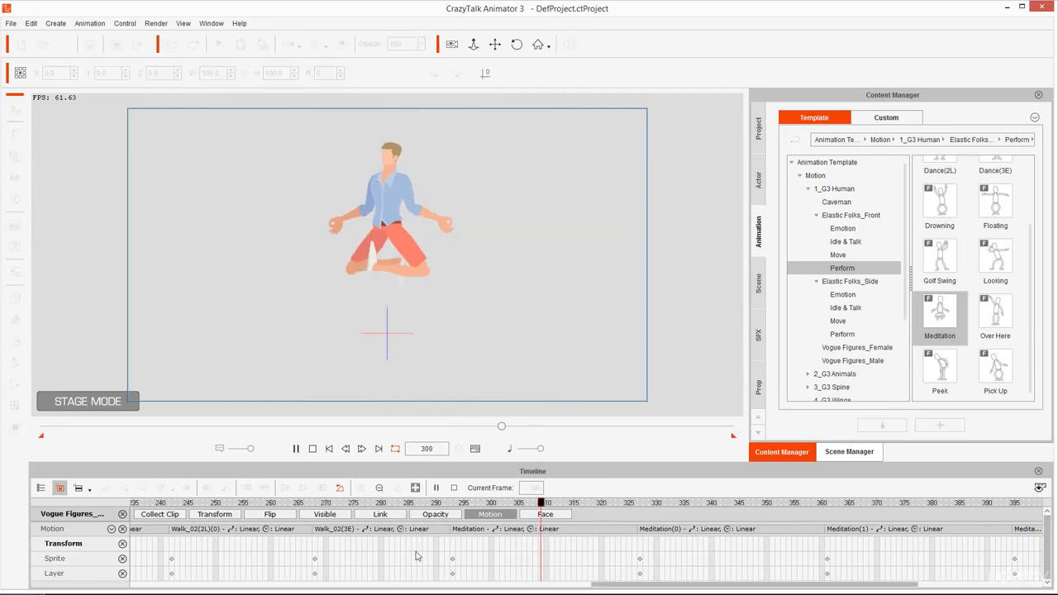